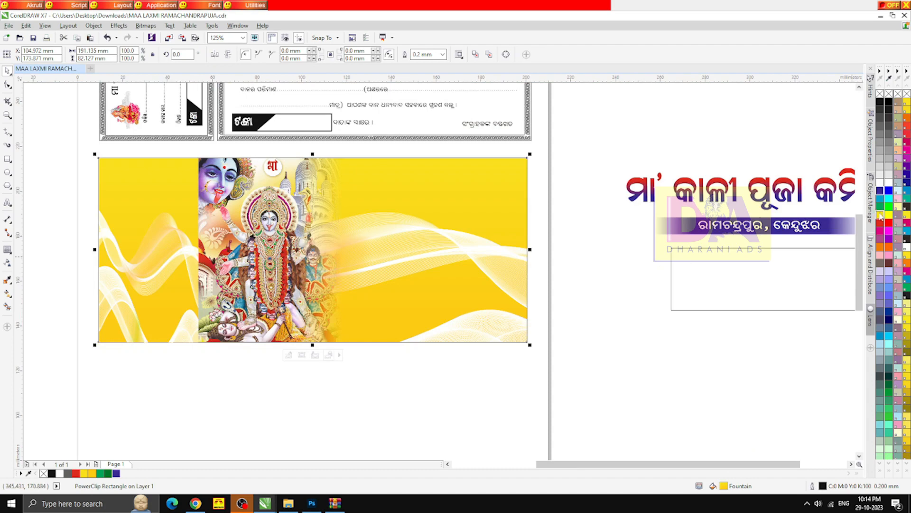
- Sample peach and pale yellow tones from the deity artwork into the document palette and clear the banner background's yellow fill
{"action": "scroll", "coordinate": [261, 208], "scroll_direction": "up", "scroll_amount": 1}
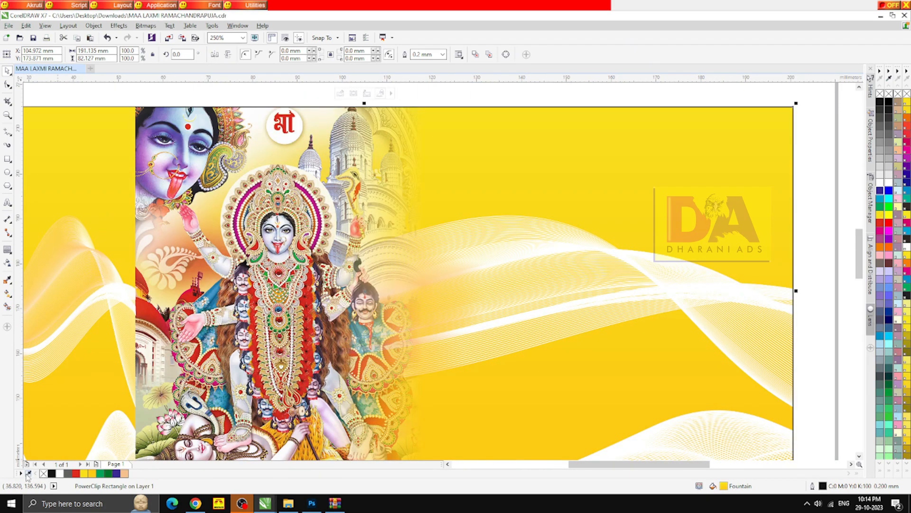
{"action": "left_click", "coordinate": [43, 473]}
{"action": "left_click", "coordinate": [281, 146]}
{"action": "scroll", "coordinate": [228, 169], "scroll_direction": "down", "scroll_amount": 1}
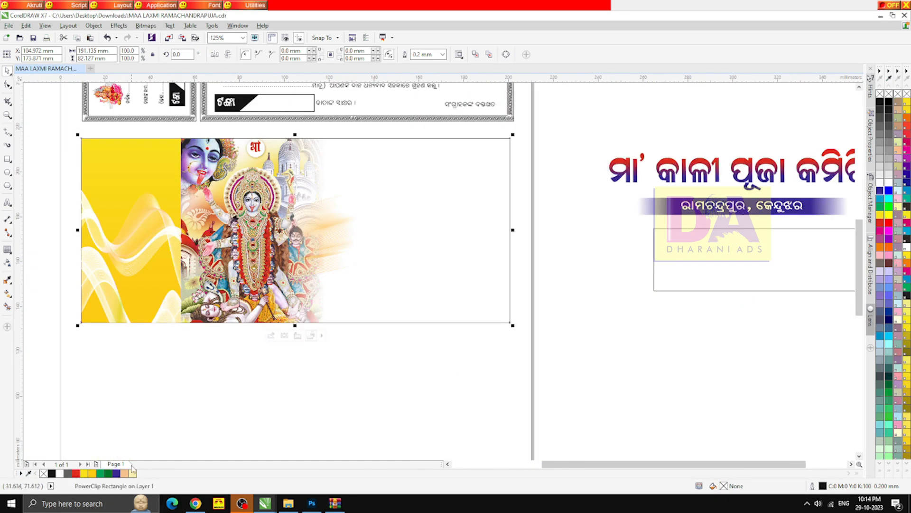
- Fill the banner background with a linear gradient from the sampled pale yellow to the sampled peach
{"action": "left_click", "coordinate": [132, 473]}
{"action": "key", "text": "g"}
{"action": "left_click_drag", "start_coordinate": [297, 146], "coordinate": [475, 311]}
{"action": "left_click", "coordinate": [433, 325]}
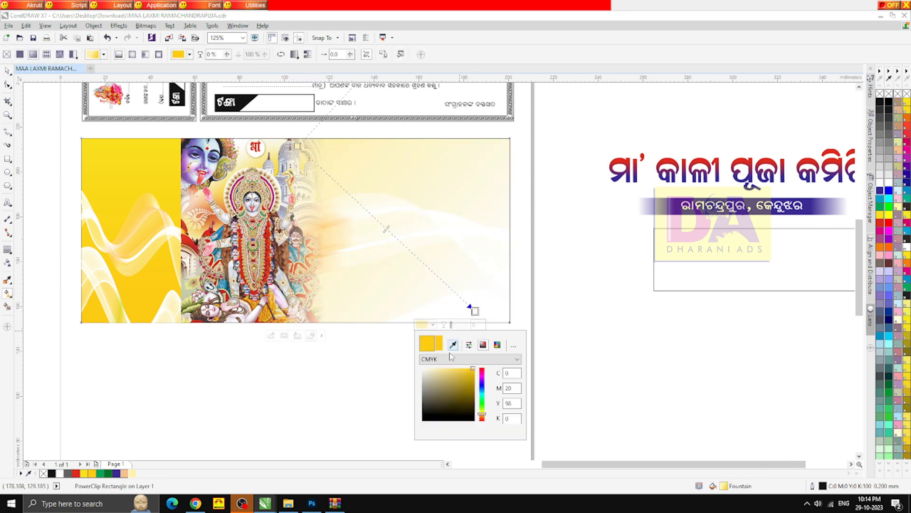
{"action": "left_click", "coordinate": [453, 345]}
{"action": "left_click", "coordinate": [124, 474]}
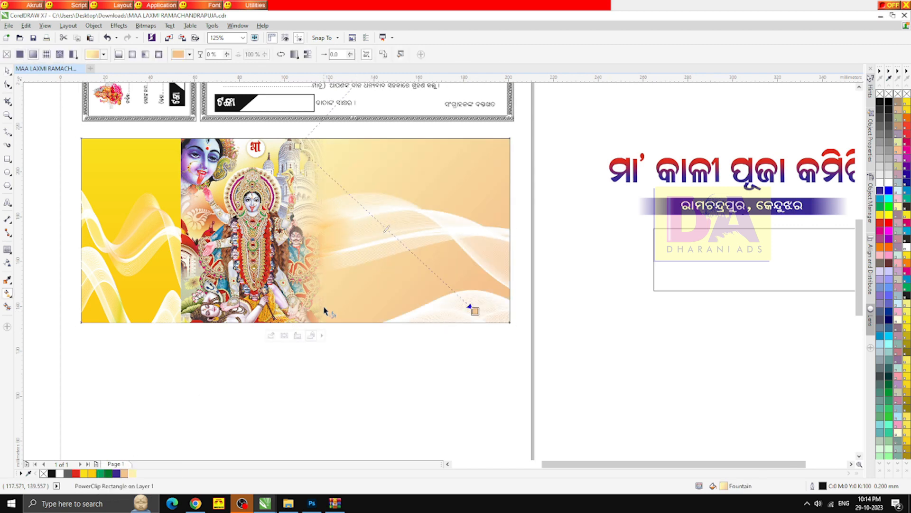
- Redirect the background gradient so it runs from pale yellow near the banner's upper right corner to peach beside the deity
{"action": "left_click_drag", "start_coordinate": [282, 309], "coordinate": [502, 167]}
{"action": "left_click_drag", "start_coordinate": [390, 289], "coordinate": [329, 248]}
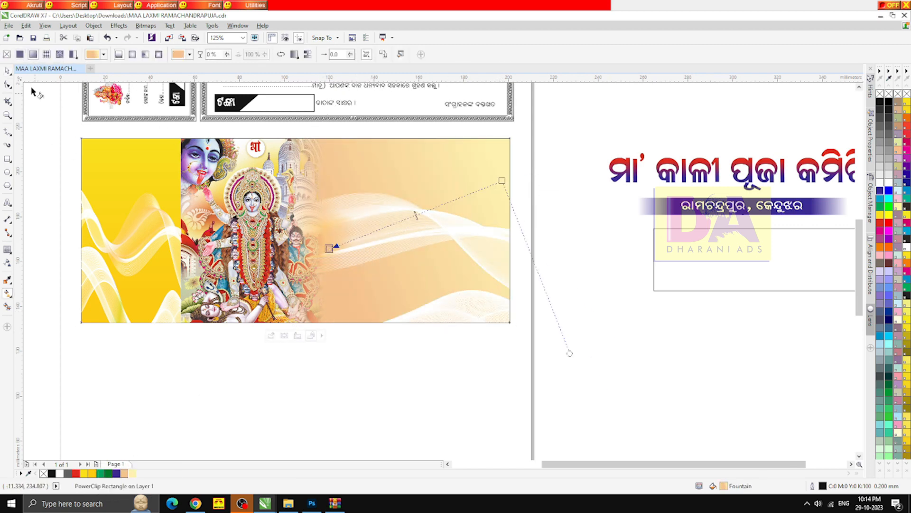
{"action": "left_click", "coordinate": [7, 71]}
{"action": "left_click", "coordinate": [259, 332]}
{"action": "scroll", "coordinate": [617, 318], "scroll_direction": "down", "scroll_amount": 1}
{"action": "scroll", "coordinate": [640, 290], "scroll_direction": "up", "scroll_amount": 1}
- Move the title "ମା' କାଳୀ ପୂଜା କମିଟି" onto the banner's upper right area and resize it to about 85 by 16.4 mm
{"action": "left_click", "coordinate": [617, 209]}
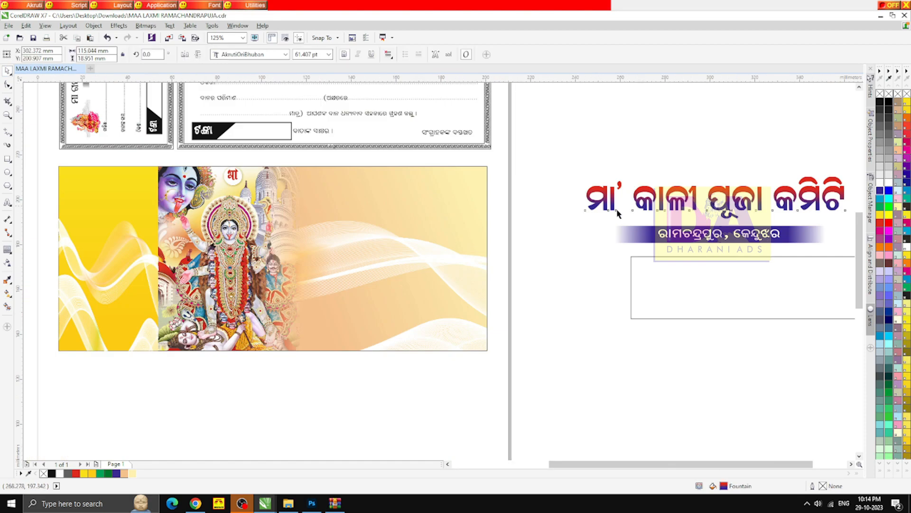
{"action": "left_click_drag", "start_coordinate": [617, 210], "coordinate": [285, 206]}
{"action": "left_click_drag", "start_coordinate": [515, 218], "coordinate": [439, 197]}
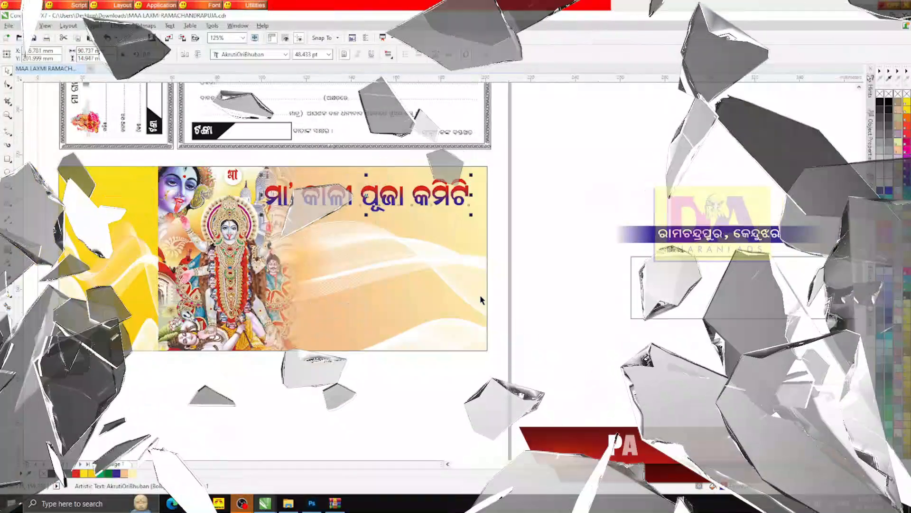
{"action": "left_click_drag", "start_coordinate": [262, 195], "coordinate": [274, 195]}
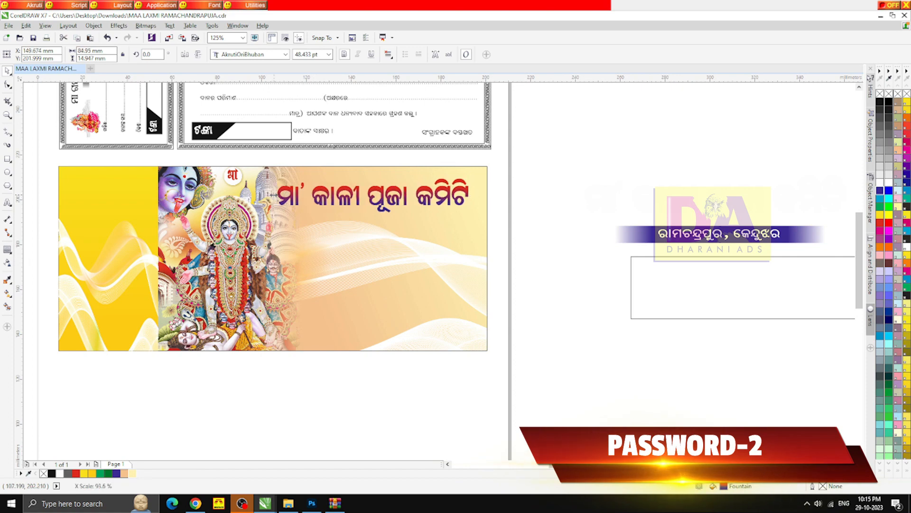
{"action": "scroll", "coordinate": [364, 179], "scroll_direction": "up", "scroll_amount": 1}
{"action": "left_click_drag", "start_coordinate": [382, 174], "coordinate": [382, 168]}
- Add a white one-step outside contour of about 0.68 mm around the title text
{"action": "left_click", "coordinate": [7, 249]}
{"action": "left_click_drag", "start_coordinate": [276, 237], "coordinate": [281, 248]}
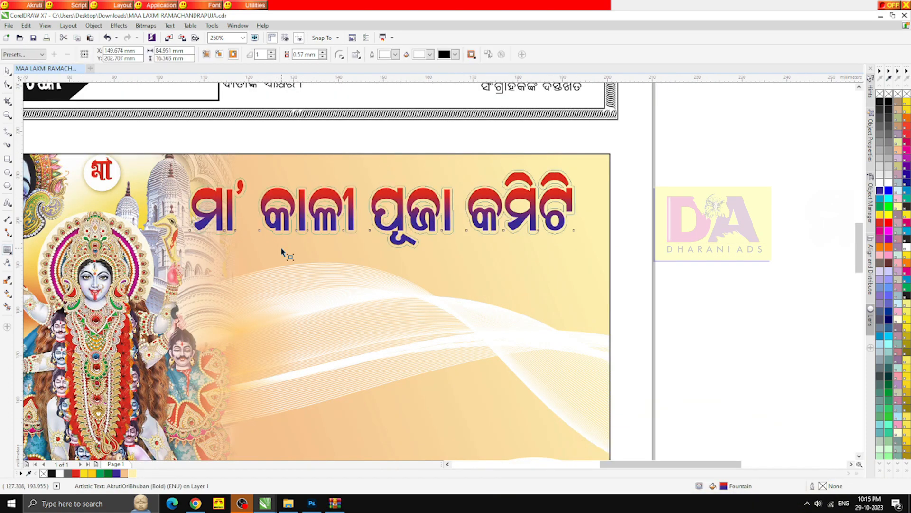
{"action": "left_click", "coordinate": [456, 54]}
{"action": "left_click_drag", "start_coordinate": [488, 98], "coordinate": [488, 67]}
{"action": "left_click", "coordinate": [475, 70]}
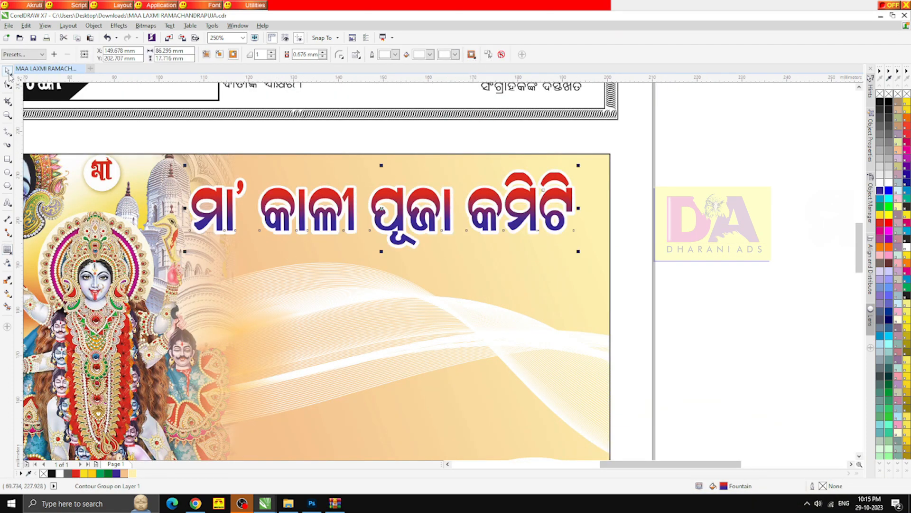
{"action": "left_click", "coordinate": [8, 73]}
{"action": "scroll", "coordinate": [387, 236], "scroll_direction": "down", "scroll_amount": 1}
{"action": "left_click", "coordinate": [539, 236]}
- Draw an ellipse about 66 by 59 mm over the banner's lower right corner and add a smaller concentric copy inside it
{"action": "left_click", "coordinate": [7, 172]}
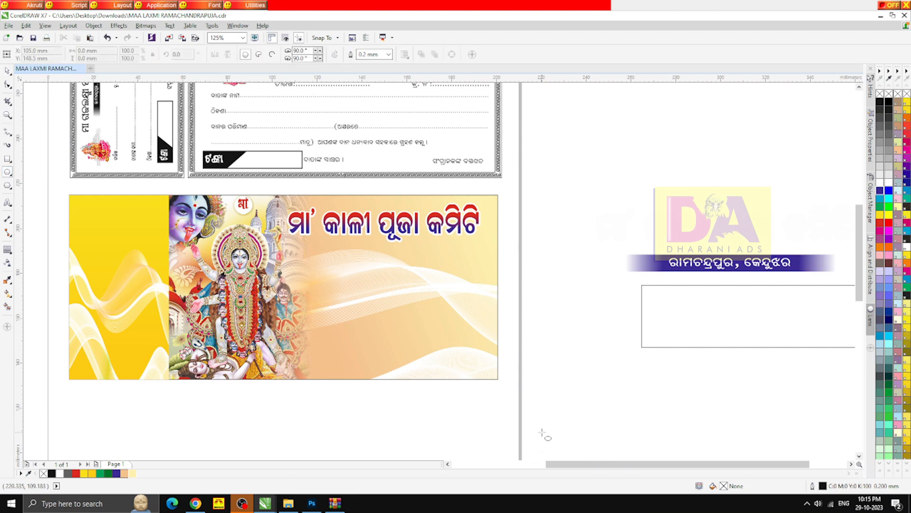
{"action": "left_click_drag", "start_coordinate": [543, 433], "coordinate": [390, 304]}
{"action": "scroll", "coordinate": [442, 341], "scroll_direction": "up", "scroll_amount": 1}
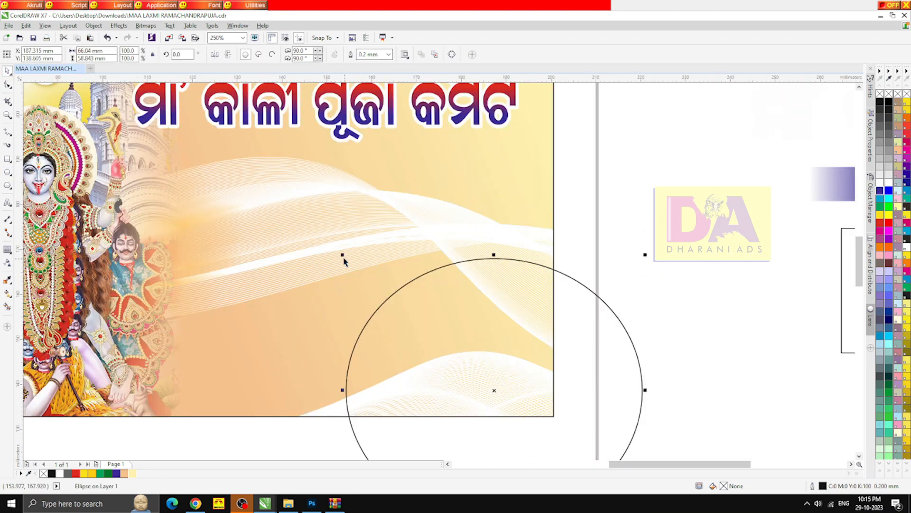
{"action": "right_click", "coordinate": [380, 283]}
- Create the ring and inner shapes within the banner using Smart Fill, and delete the two construction ellipses
{"action": "left_click", "coordinate": [8, 307]}
{"action": "left_click", "coordinate": [403, 308]}
{"action": "left_click", "coordinate": [456, 347]}
{"action": "left_click", "coordinate": [8, 71]}
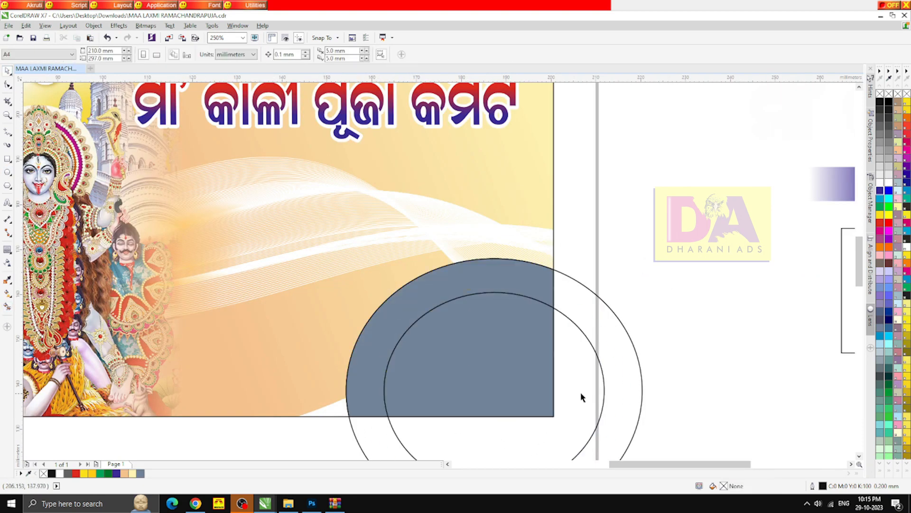
{"action": "left_click", "coordinate": [581, 393]}
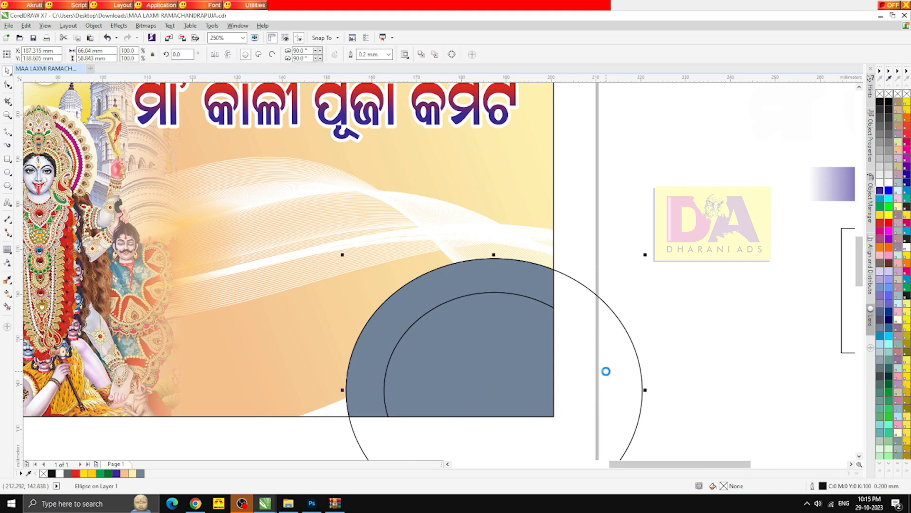
{"action": "key", "text": "Delete"}
- Fill the inner corner shape pale yellow and the ring golden yellow, with the outlines removed
{"action": "left_click", "coordinate": [484, 370]}
{"action": "left_click", "coordinate": [132, 473]}
{"action": "left_click", "coordinate": [84, 473]}
{"action": "right_click", "coordinate": [43, 473]}
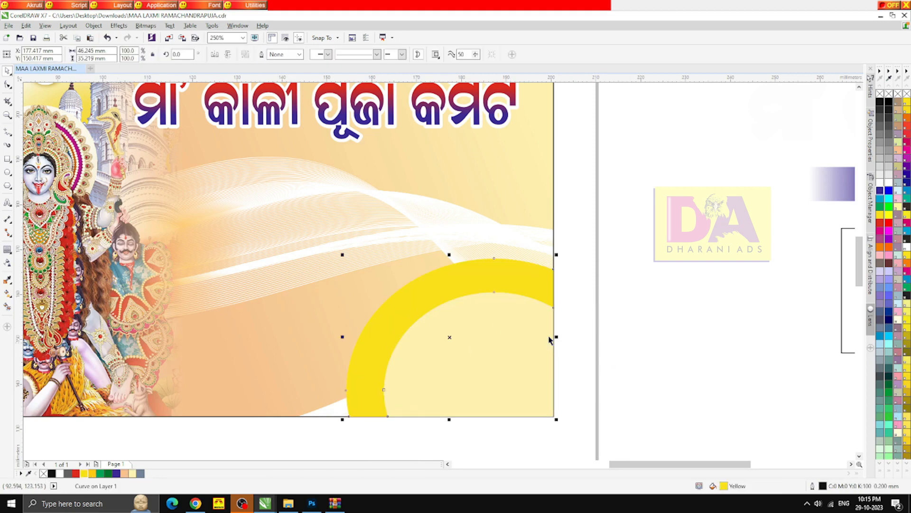
{"action": "left_click", "coordinate": [574, 340]}
{"action": "left_click", "coordinate": [522, 280]}
{"action": "left_click", "coordinate": [92, 473]}
{"action": "left_click", "coordinate": [574, 309]}
{"action": "scroll", "coordinate": [482, 277], "scroll_direction": "down", "scroll_amount": 1}
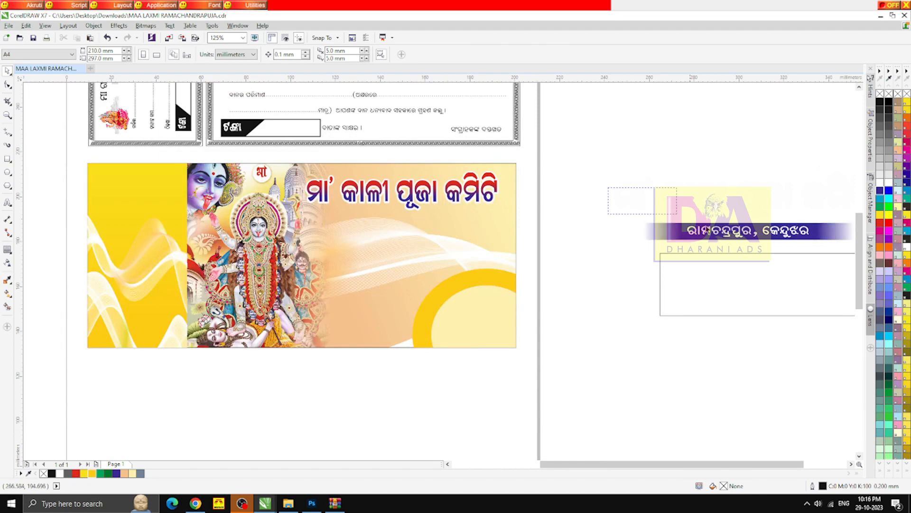
- Scale the blue place-name strip to about 68.6 mm wide and place it on the banner directly below the title
{"action": "left_click_drag", "start_coordinate": [707, 229], "coordinate": [857, 247]}
{"action": "left_click_drag", "start_coordinate": [763, 241], "coordinate": [696, 237]}
{"action": "left_click_drag", "start_coordinate": [615, 229], "coordinate": [305, 220]}
{"action": "scroll", "coordinate": [294, 223], "scroll_direction": "up", "scroll_amount": 1}
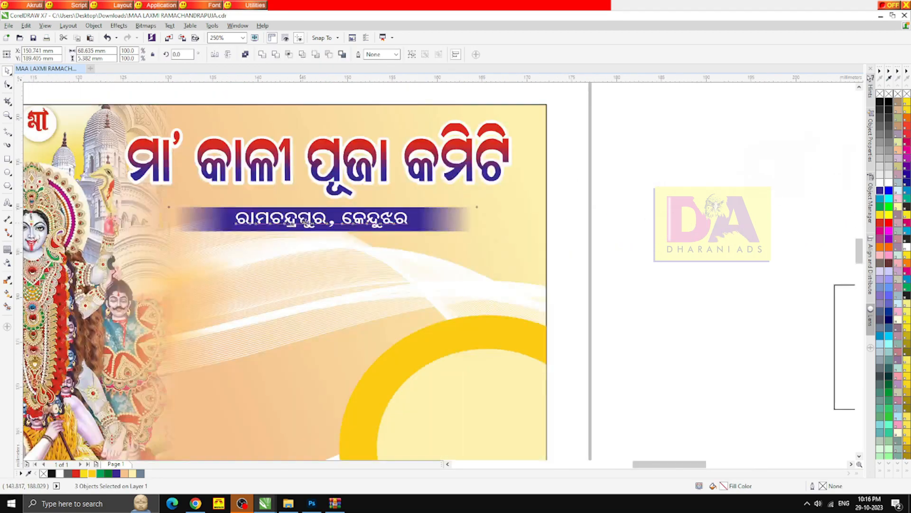
- Move the empty rectangle onto the banner below the place-name strip, narrow it to about 90 mm and round its left corners
{"action": "scroll", "coordinate": [306, 202], "scroll_direction": "down", "scroll_amount": 1}
{"action": "left_click_drag", "start_coordinate": [604, 262], "coordinate": [227, 247]}
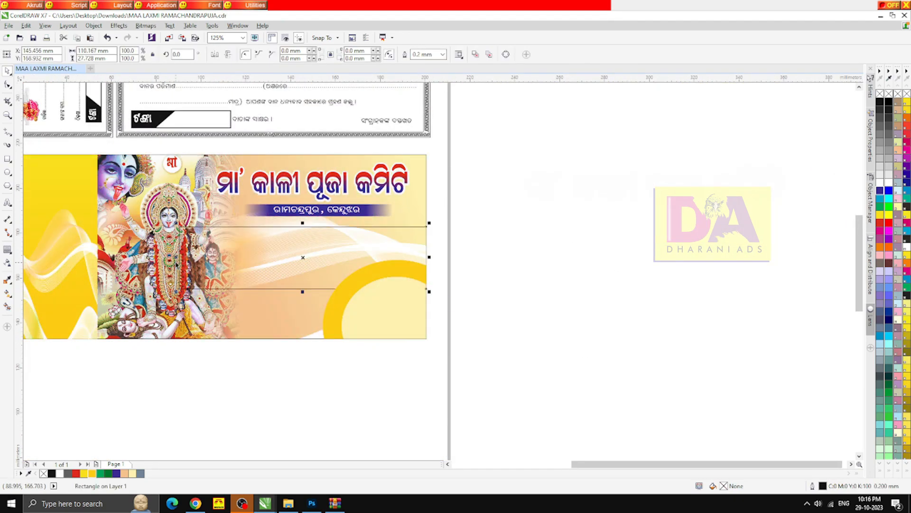
{"action": "scroll", "coordinate": [285, 248], "scroll_direction": "up", "scroll_amount": 1}
{"action": "left_click_drag", "start_coordinate": [164, 209], "coordinate": [234, 254]}
{"action": "key", "text": "ctrl+z"}
{"action": "mouse_move", "coordinate": [167, 210]}
{"action": "left_mouse_down"}
{"action": "mouse_move", "coordinate": [240, 260]}
{"action": "mouse_move", "coordinate": [166, 209]}
{"action": "left_mouse_up"}
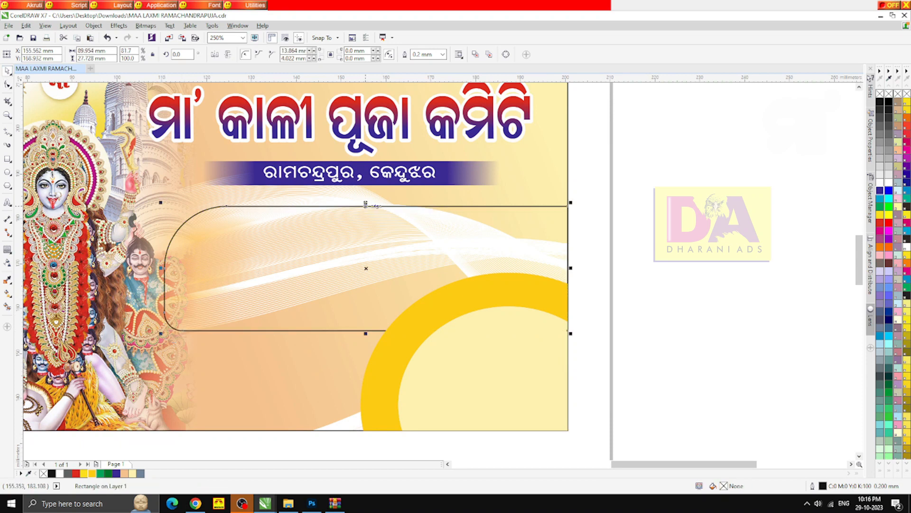
- Slant the rounded box's ends, widen it to about 97 mm past the banner's right edge, and fill it white
{"action": "left_click_drag", "start_coordinate": [345, 206], "coordinate": [345, 205]}
{"action": "left_click", "coordinate": [529, 235]}
{"action": "left_click", "coordinate": [553, 239]}
{"action": "left_click_drag", "start_coordinate": [571, 268], "coordinate": [592, 269]}
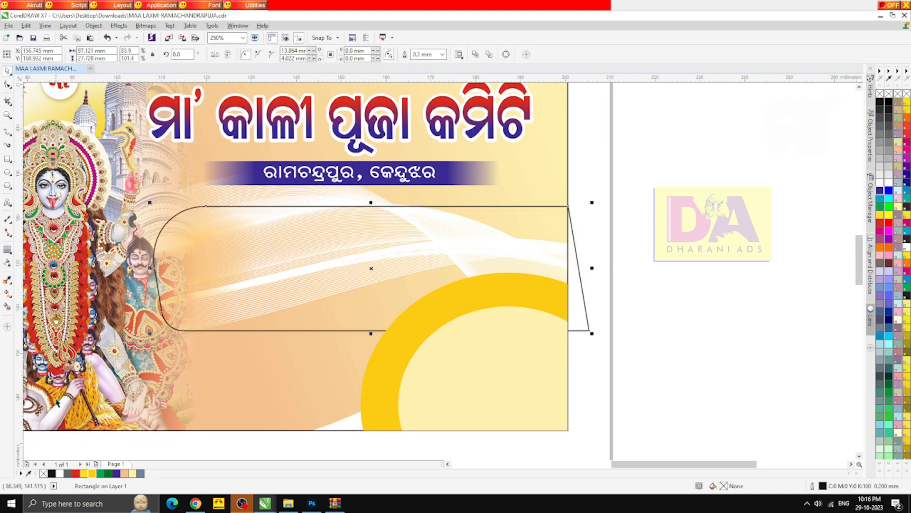
{"action": "left_click", "coordinate": [59, 473]}
{"action": "right_click", "coordinate": [43, 473]}
- Give the white box a thicker black outline placed behind the fill and scaling with the object, and PowerClip it inside the banner
{"action": "key", "text": "F12"}
{"action": "left_click", "coordinate": [397, 195]}
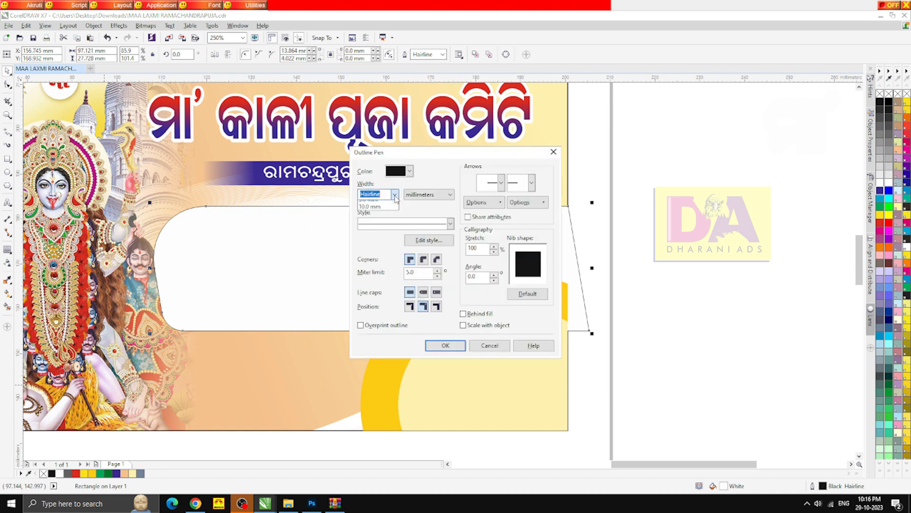
{"action": "left_click", "coordinate": [375, 259]}
{"action": "left_click", "coordinate": [465, 325]}
{"action": "left_click", "coordinate": [468, 313]}
{"action": "key", "text": "Return"}
{"action": "right_click", "coordinate": [291, 242]}
{"action": "left_click", "coordinate": [306, 365]}
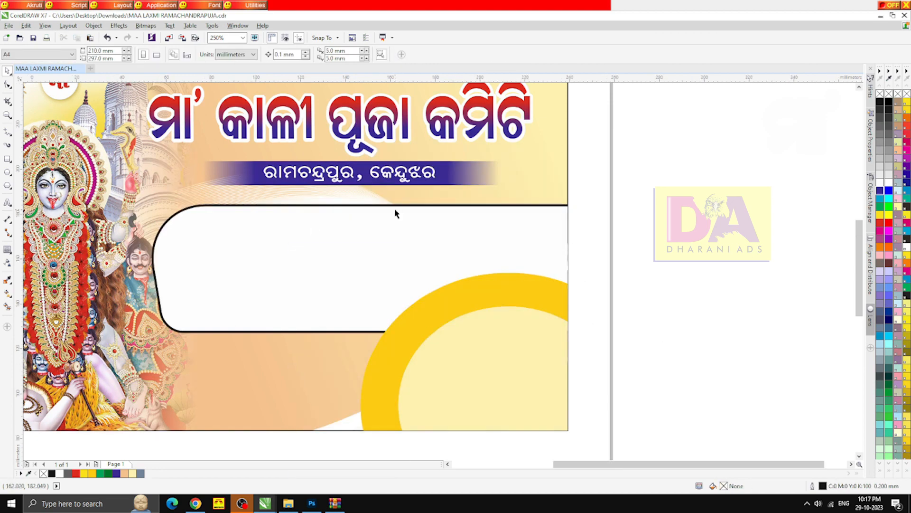
- Move the donor details text block from the upper receipt into the banner's white box
{"action": "scroll", "coordinate": [326, 272], "scroll_direction": "down", "scroll_amount": 5}
{"action": "left_click_drag", "start_coordinate": [322, 161], "coordinate": [369, 255]}
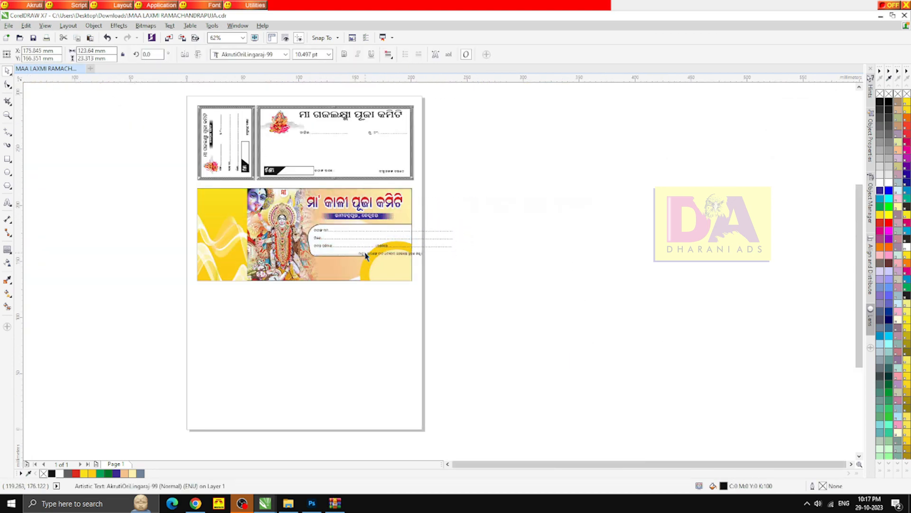
{"action": "scroll", "coordinate": [369, 255], "scroll_direction": "up", "scroll_amount": 2}
{"action": "left_click_drag", "start_coordinate": [175, 159], "coordinate": [173, 148]}
- Shorten the dotted line after the donor name label so it ends inside the white box
{"action": "scroll", "coordinate": [175, 157], "scroll_direction": "up", "scroll_amount": 1}
{"action": "key", "text": "F8"}
{"action": "scroll", "coordinate": [172, 148], "scroll_direction": "down", "scroll_amount": 1}
{"action": "left_click_drag", "start_coordinate": [538, 154], "coordinate": [769, 149]}
{"action": "key", "text": "Delete"}
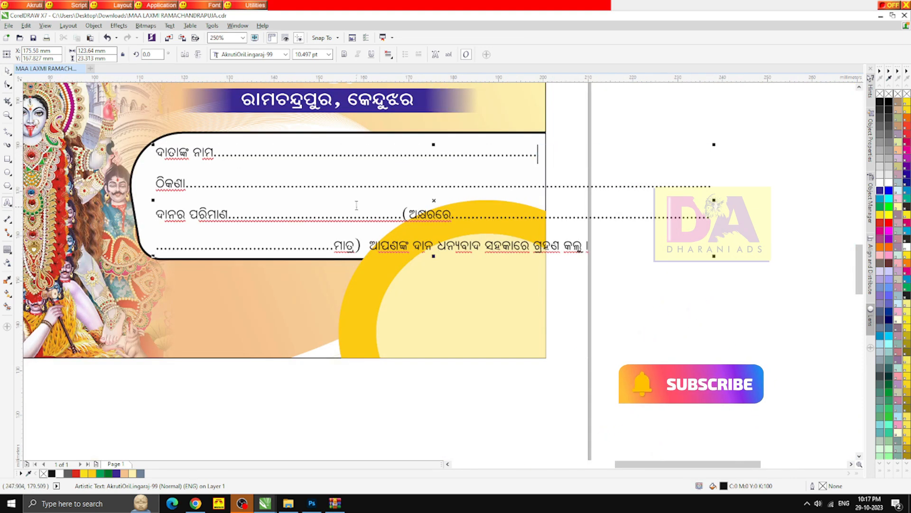
- Shorten the dotted address line to fit the box and delete the donation amount and thank-you lines below it
{"action": "left_click_drag", "start_coordinate": [356, 185], "coordinate": [736, 176]}
{"action": "key", "text": "Delete"}
{"action": "key", "text": "Right"}
{"action": "key", "text": "BackSpace"}
{"action": "left_click_drag", "start_coordinate": [356, 184], "coordinate": [862, 179]}
{"action": "key", "text": "Delete"}
{"action": "left_click_drag", "start_coordinate": [302, 216], "coordinate": [327, 215]}
{"action": "key", "text": "Delete"}
{"action": "key", "text": "Delete"}
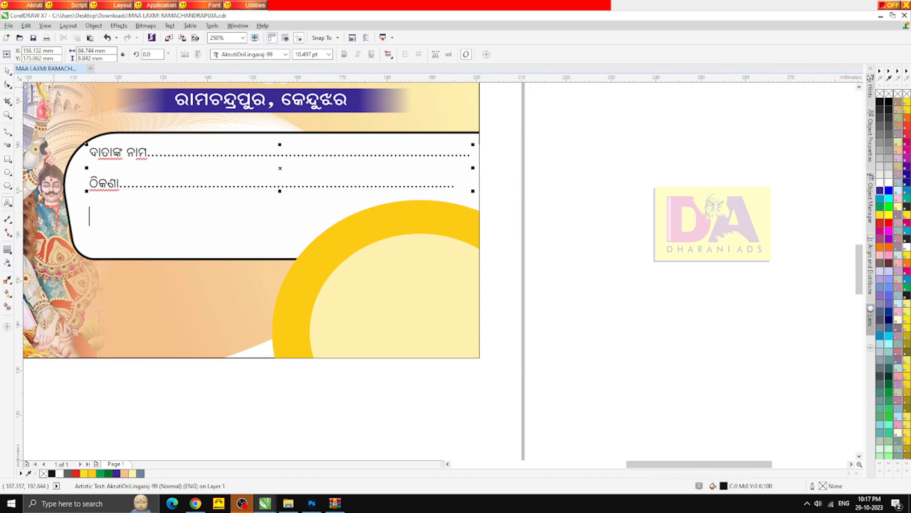
- Move the donor name and address lines lower in the white box and increase their line spacing
{"action": "left_click_drag", "start_coordinate": [280, 168], "coordinate": [280, 203]}
{"action": "key", "text": "F10"}
{"action": "left_click_drag", "start_coordinate": [86, 228], "coordinate": [89, 235]}
{"action": "key", "text": "space"}
{"action": "left_click_drag", "start_coordinate": [101, 185], "coordinate": [91, 187]}
- Move the receipt's date and serial number line above the donor name in the white box, bring it to the front and fit it inside
{"action": "scroll", "coordinate": [353, 279], "scroll_direction": "down", "scroll_amount": 2}
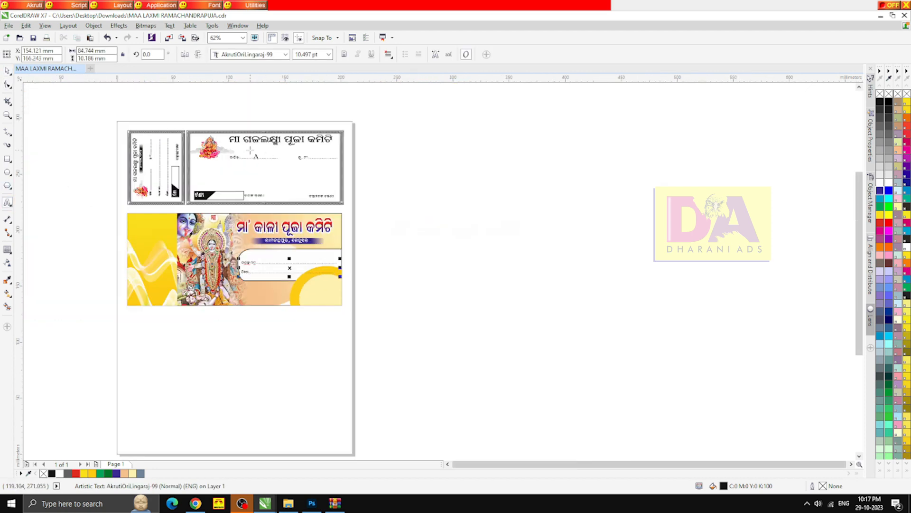
{"action": "left_click_drag", "start_coordinate": [236, 157], "coordinate": [250, 255]}
{"action": "scroll", "coordinate": [311, 264], "scroll_direction": "up", "scroll_amount": 2}
{"action": "key", "text": "shift+Page_Up"}
{"action": "left_click_drag", "start_coordinate": [476, 236], "coordinate": [424, 236]}
- Trim the dotted address line so it ends before the golden yellow ring
{"action": "left_click", "coordinate": [229, 298]}
{"action": "key", "text": "F8"}
{"action": "left_click_drag", "start_coordinate": [273, 297], "coordinate": [634, 305]}
{"action": "key", "text": "Delete"}
{"action": "key", "text": "ctrl+space"}
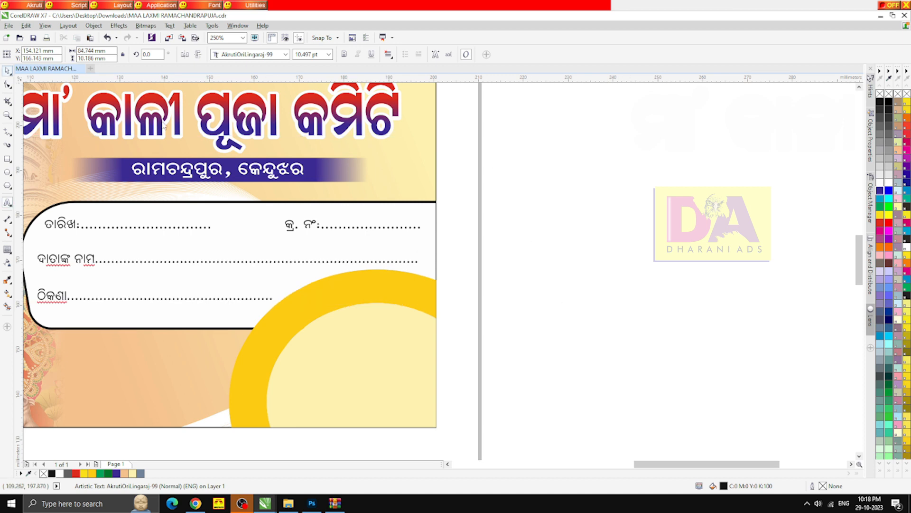
{"action": "scroll", "coordinate": [375, 183], "scroll_direction": "down", "scroll_amount": 1}
{"action": "left_click", "coordinate": [497, 227]}
- Recolour the outlines of the banner and of the white box inside its PowerClip to dark blue
{"action": "left_click", "coordinate": [262, 194]}
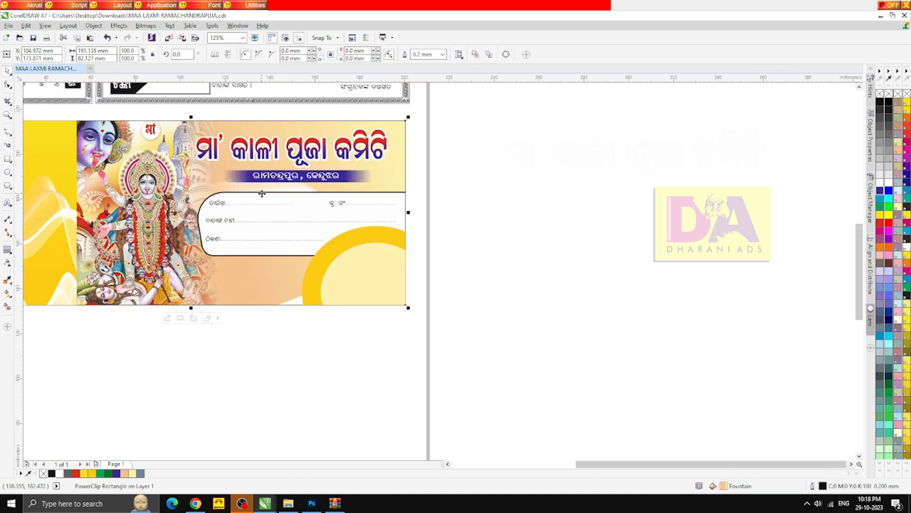
{"action": "left_click", "coordinate": [168, 318]}
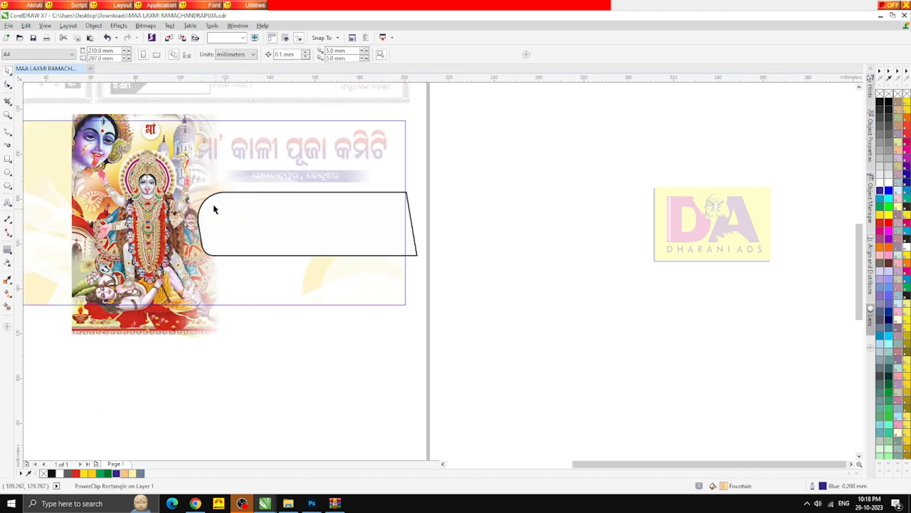
{"action": "left_click", "coordinate": [218, 206]}
{"action": "left_click", "coordinate": [159, 402]}
{"action": "left_click", "coordinate": [280, 345], "text": "ctrl"}
{"action": "scroll", "coordinate": [328, 304], "scroll_direction": "down", "scroll_amount": 1}
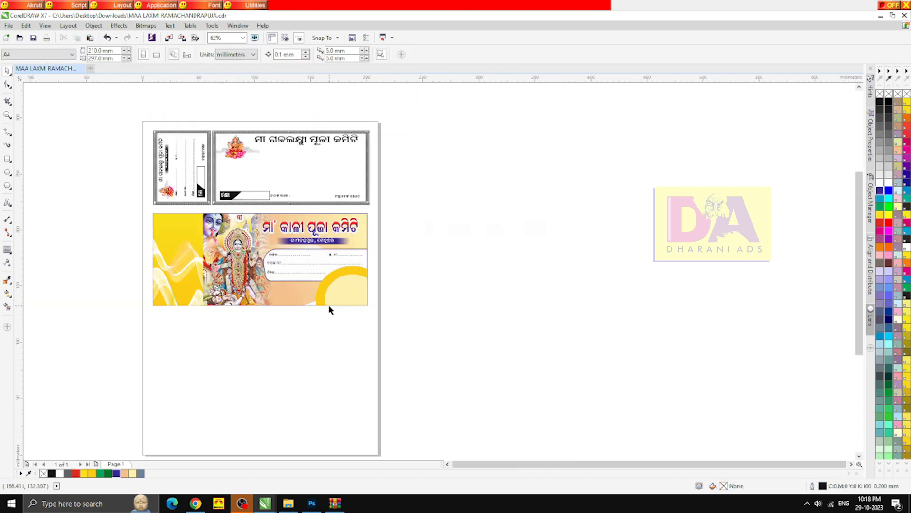
- Draw a circle about 10.9 mm across by the deity's feet and a rectangle about 28.9 by 7.3 mm extending right from it
{"action": "scroll", "coordinate": [318, 266], "scroll_direction": "up", "scroll_amount": 2}
{"action": "scroll", "coordinate": [339, 254], "scroll_direction": "down", "scroll_amount": 2}
{"action": "scroll", "coordinate": [288, 299], "scroll_direction": "up", "scroll_amount": 2}
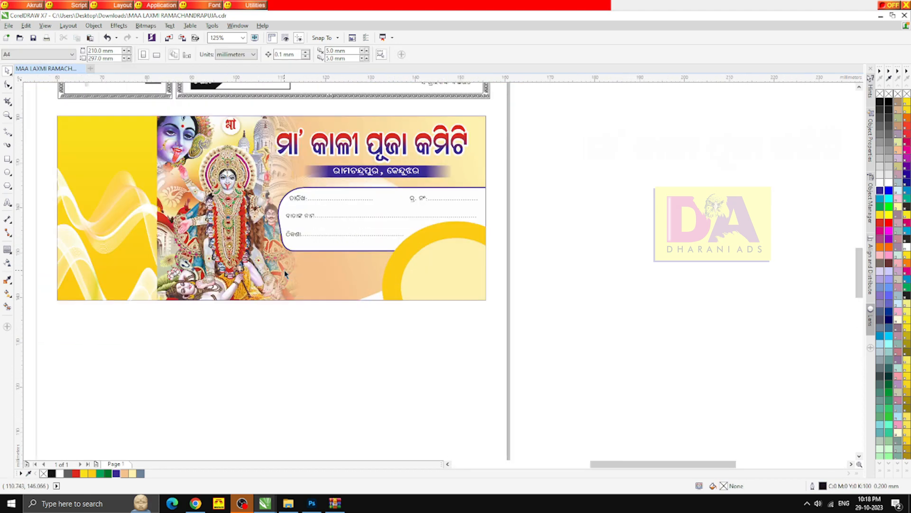
{"action": "scroll", "coordinate": [319, 275], "scroll_direction": "up", "scroll_amount": 1}
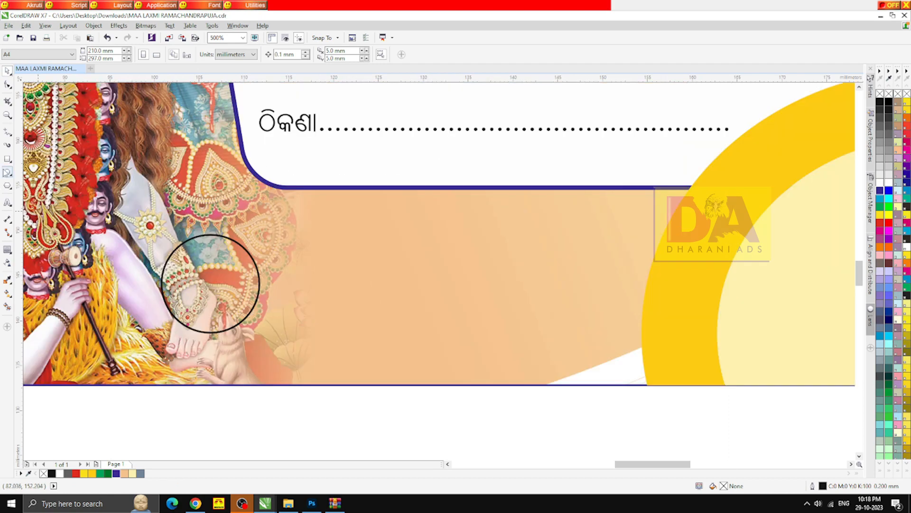
{"action": "left_click", "coordinate": [7, 159]}
{"action": "mouse_move", "coordinate": [203, 254]}
{"action": "left_mouse_down"}
{"action": "mouse_move", "coordinate": [475, 314]}
{"action": "mouse_move", "coordinate": [463, 320]}
{"action": "left_mouse_up"}
{"action": "left_click", "coordinate": [7, 71]}
{"action": "left_click_drag", "start_coordinate": [289, 293], "coordinate": [292, 288]}
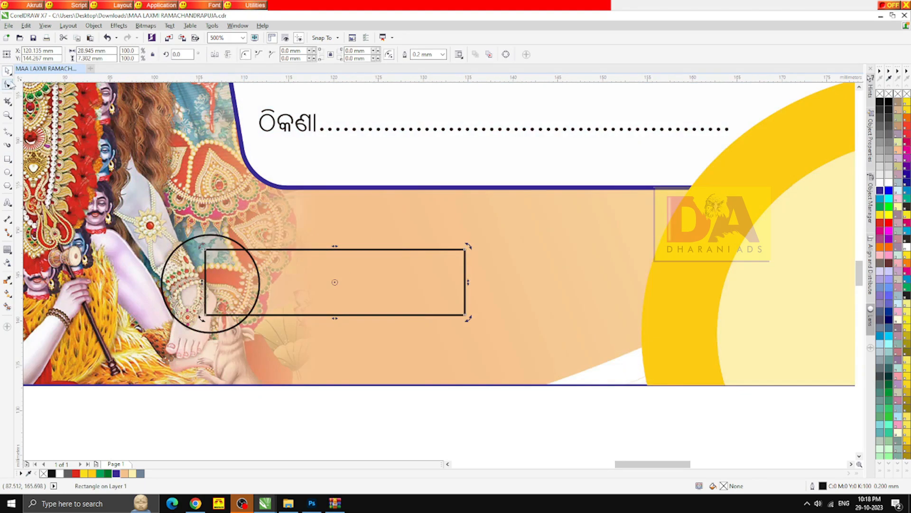
- Round the small rectangle's corners to a radius of about 3.65 mm and slant it sideways
{"action": "left_click", "coordinate": [7, 84]}
{"action": "left_click_drag", "start_coordinate": [205, 249], "coordinate": [351, 282]}
- Fill the small circle red and remove the outlines of the circle and the rounded rectangle
{"action": "left_click", "coordinate": [190, 268]}
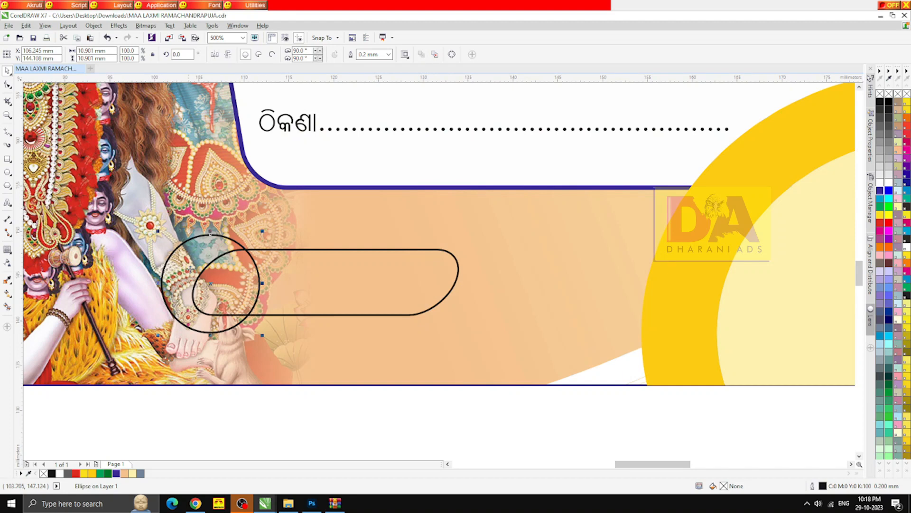
{"action": "left_click", "coordinate": [75, 474]}
{"action": "key", "text": "Tab"}
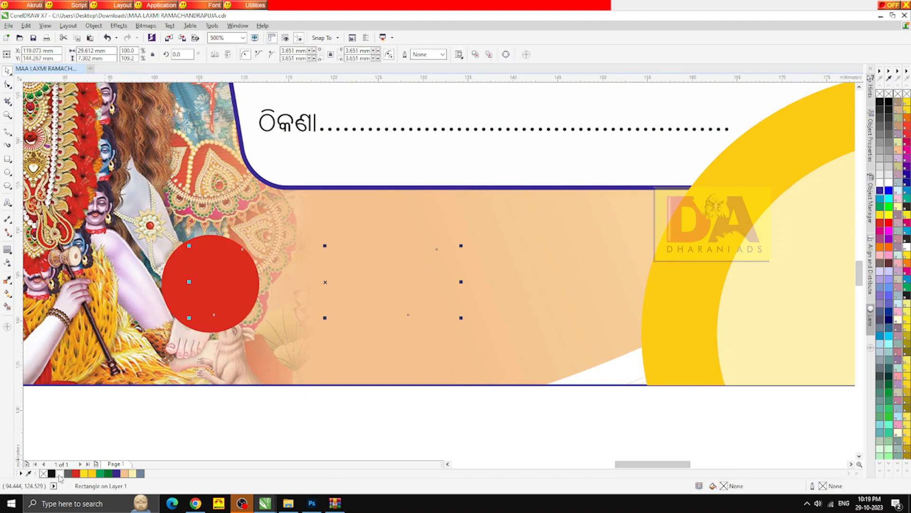
- Fill the rounded rectangle white and give it a 1.0 mm yellow outline placed behind the fill and scaling with the object
{"action": "left_click", "coordinate": [60, 474]}
{"action": "right_click", "coordinate": [93, 474]}
{"action": "key", "text": "F12"}
{"action": "left_click", "coordinate": [395, 195]}
{"action": "left_click", "coordinate": [373, 256]}
{"action": "left_click", "coordinate": [463, 314]}
{"action": "left_click", "coordinate": [463, 325]}
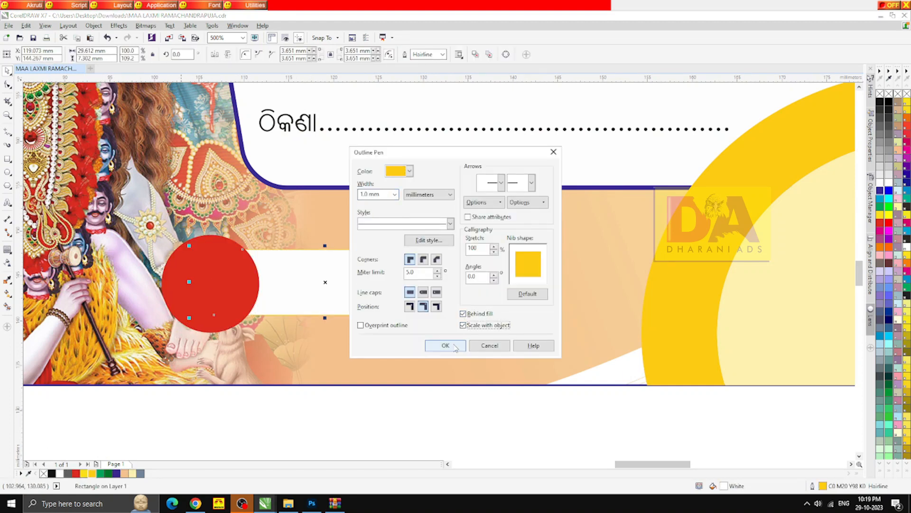
{"action": "left_click", "coordinate": [455, 348]}
- Give the rounded rectangle a thinner outline and recolour that outline magenta
{"action": "right_click", "coordinate": [76, 474]}
{"action": "key", "text": "F12"}
{"action": "left_click", "coordinate": [394, 194]}
{"action": "left_click", "coordinate": [373, 232]}
{"action": "left_click", "coordinate": [440, 346]}
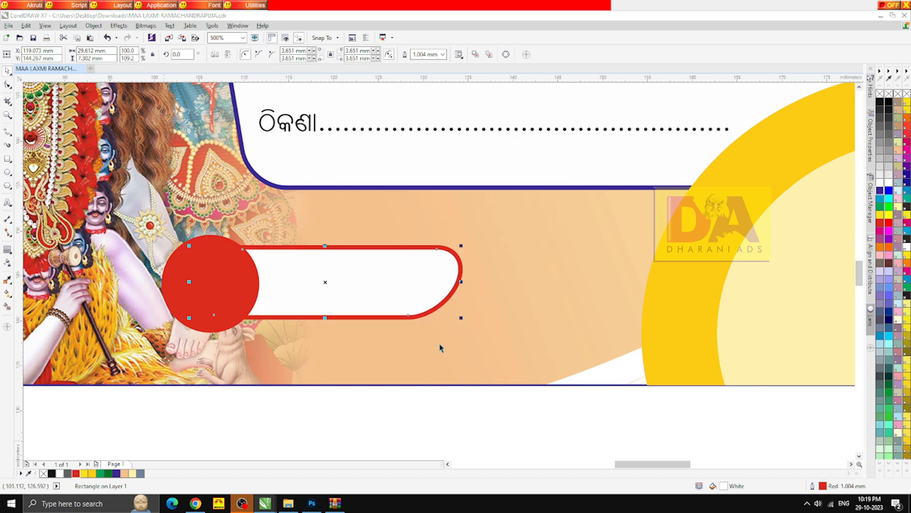
{"action": "right_click", "coordinate": [881, 238]}
- Make a slightly offset duplicate of the red circle and fill the rear one dark red as a shaded rim
{"action": "left_click", "coordinate": [214, 284]}
{"action": "scroll", "coordinate": [173, 266], "scroll_direction": "up", "scroll_amount": 1}
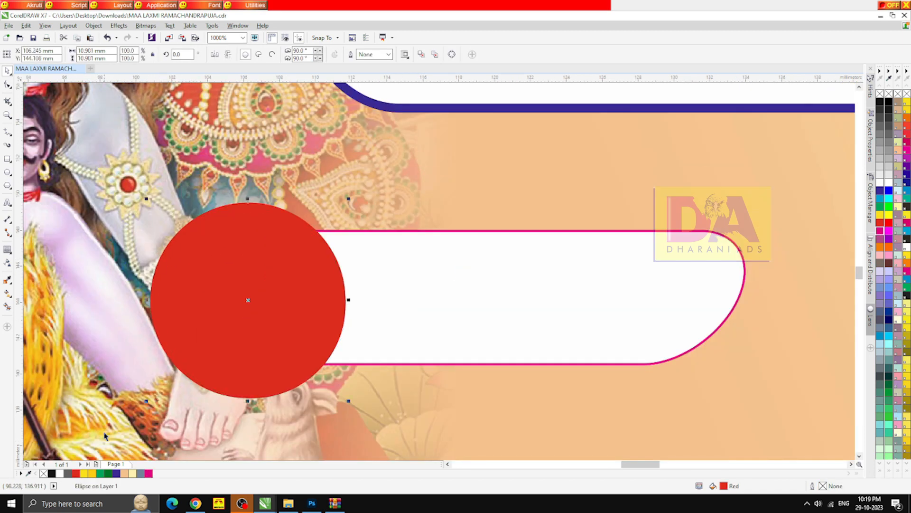
{"action": "double_click", "coordinate": [723, 485]}
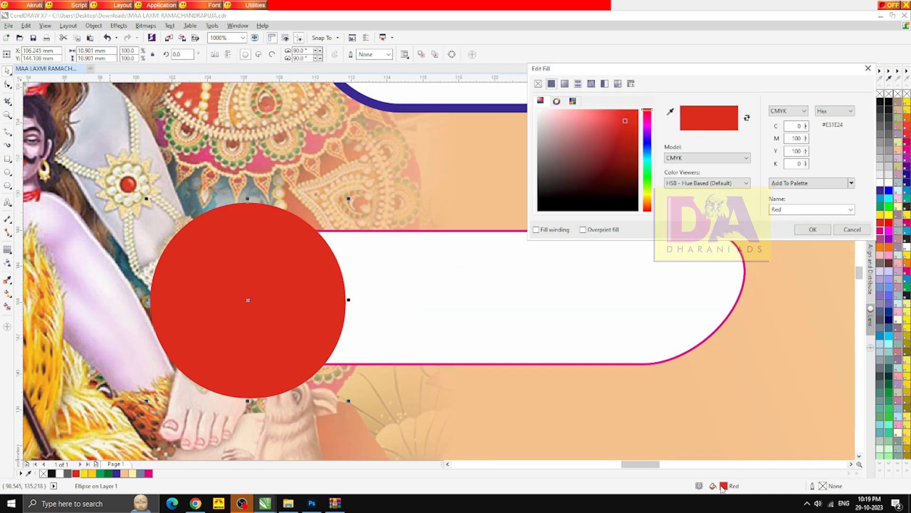
{"action": "left_click", "coordinate": [579, 143]}
{"action": "left_click", "coordinate": [813, 229]}
{"action": "key", "text": "Escape"}
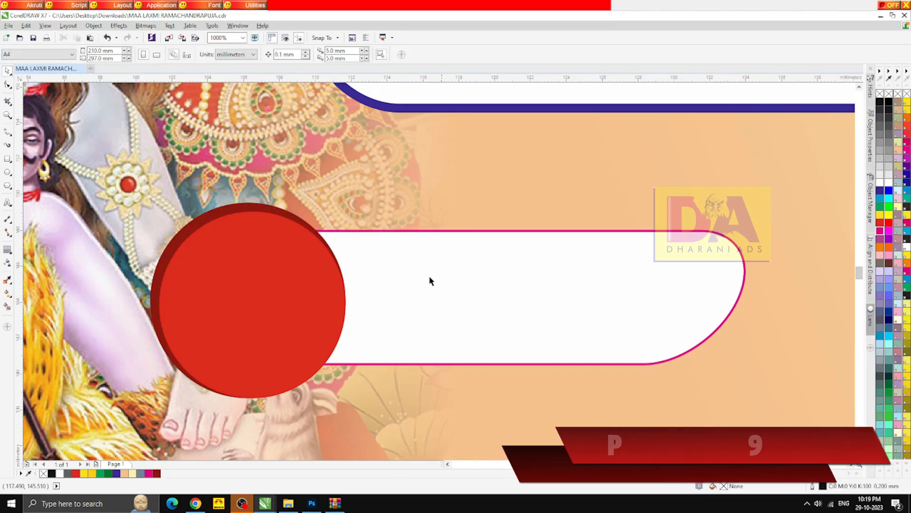
- Duplicate the white rounded rectangle with a slight offset, fill the copy black and remove its outline
{"action": "scroll", "coordinate": [430, 281], "scroll_direction": "down", "scroll_amount": 1}
{"action": "left_click_drag", "start_coordinate": [403, 287], "coordinate": [398, 288]}
{"action": "right_click", "coordinate": [398, 289]}
{"action": "left_click", "coordinate": [51, 474]}
{"action": "right_click", "coordinate": [43, 473]}
{"action": "key", "text": "Escape"}
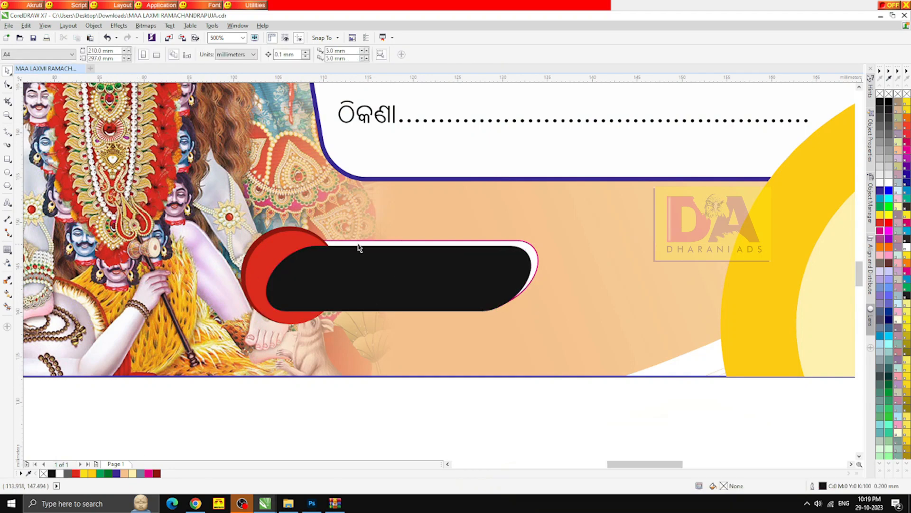
- Bring the white rounded rectangle in front of its black copy and the two circles in front of both
{"action": "left_click", "coordinate": [358, 244]}
{"action": "key", "text": "shift+Page_Up"}
{"action": "left_click_drag", "start_coordinate": [377, 433], "coordinate": [207, 181]}
{"action": "key", "text": "shift+Page_Up"}
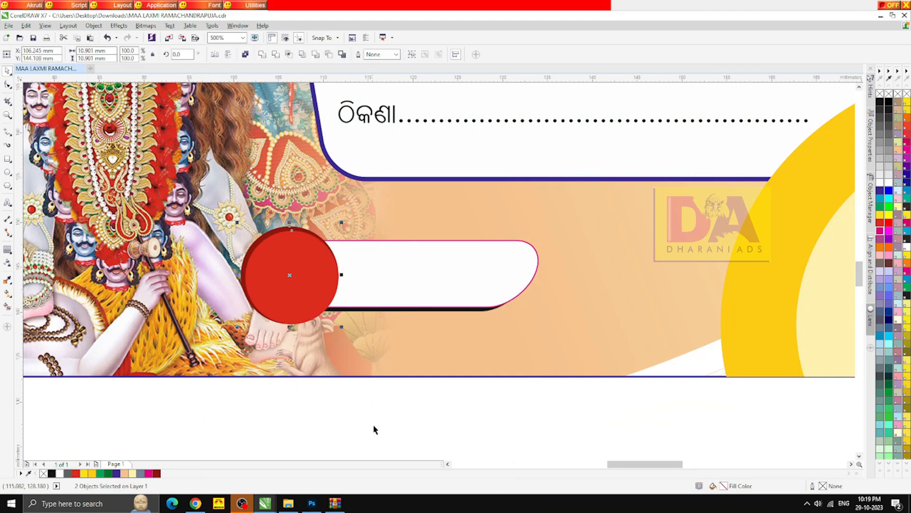
{"action": "left_click", "coordinate": [373, 426]}
- Shift the circles and rounded rectangles together closer to the deity's feet and slightly lower
{"action": "scroll", "coordinate": [327, 276], "scroll_direction": "down", "scroll_amount": 2}
{"action": "left_click_drag", "start_coordinate": [401, 333], "coordinate": [299, 258]}
{"action": "scroll", "coordinate": [355, 279], "scroll_direction": "up", "scroll_amount": 1}
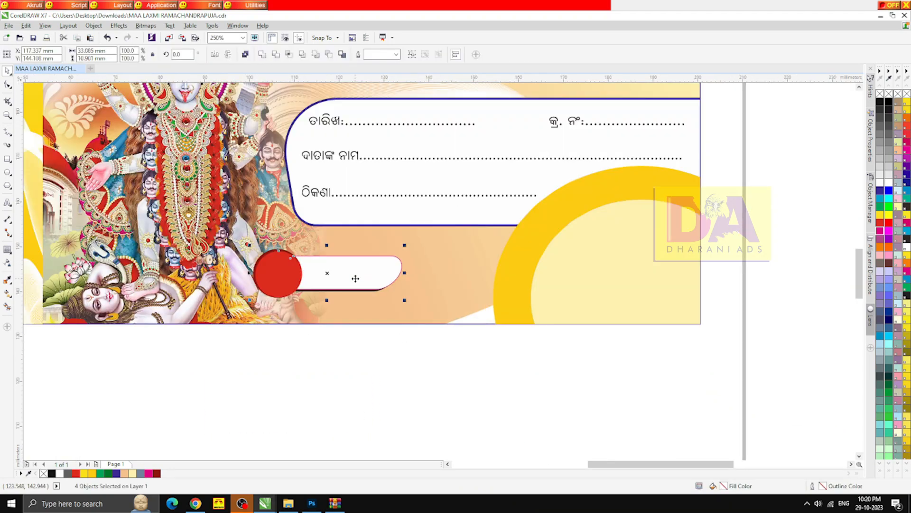
{"action": "left_click_drag", "start_coordinate": [356, 279], "coordinate": [321, 285]}
{"action": "left_click", "coordinate": [337, 360]}
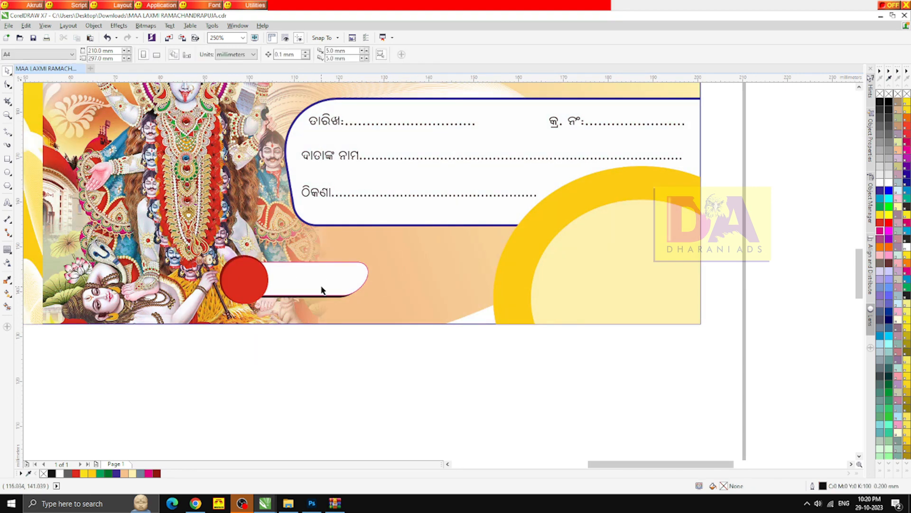
- Move the whole amount box so it overlaps the yellow ring and enlarge it to about 38.1 by 12.5 mm
{"action": "scroll", "coordinate": [322, 289], "scroll_direction": "down", "scroll_amount": 2}
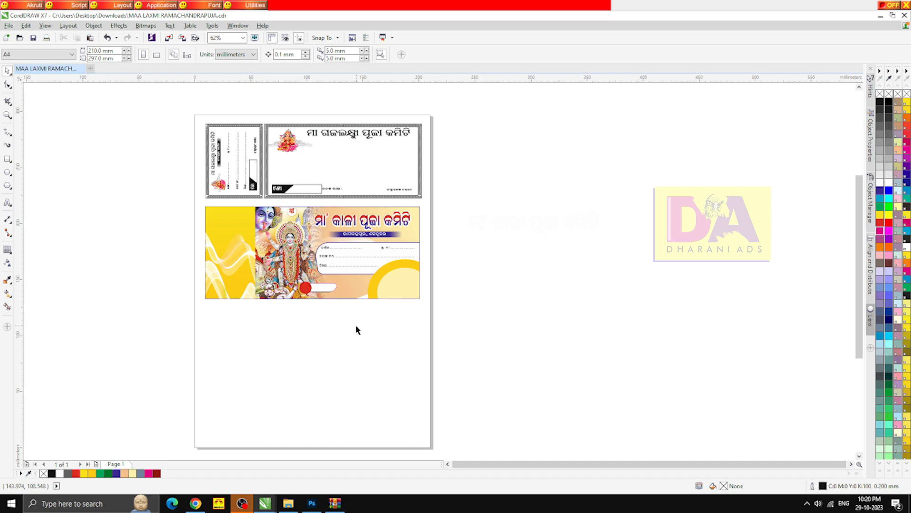
{"action": "mouse_move", "coordinate": [356, 326]}
{"action": "left_mouse_down"}
{"action": "mouse_move", "coordinate": [293, 272]}
{"action": "mouse_move", "coordinate": [408, 291]}
{"action": "mouse_move", "coordinate": [474, 289]}
{"action": "left_mouse_up"}
{"action": "scroll", "coordinate": [311, 281], "scroll_direction": "up", "scroll_amount": 1}
{"action": "scroll", "coordinate": [436, 305], "scroll_direction": "up", "scroll_amount": 1}
{"action": "left_click_drag", "start_coordinate": [514, 309], "coordinate": [536, 318]}
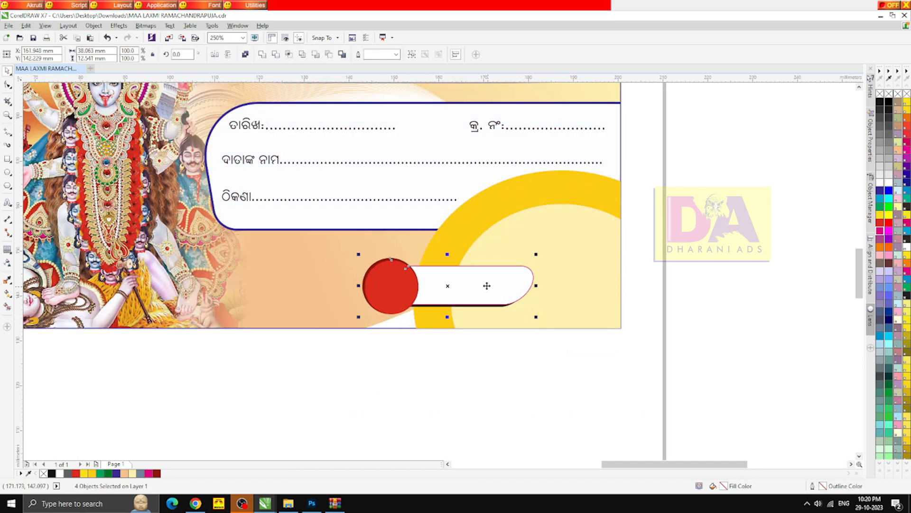
{"action": "left_click_drag", "start_coordinate": [486, 289], "coordinate": [483, 288]}
{"action": "key", "text": "Escape"}
{"action": "scroll", "coordinate": [369, 280], "scroll_direction": "down", "scroll_amount": 2}
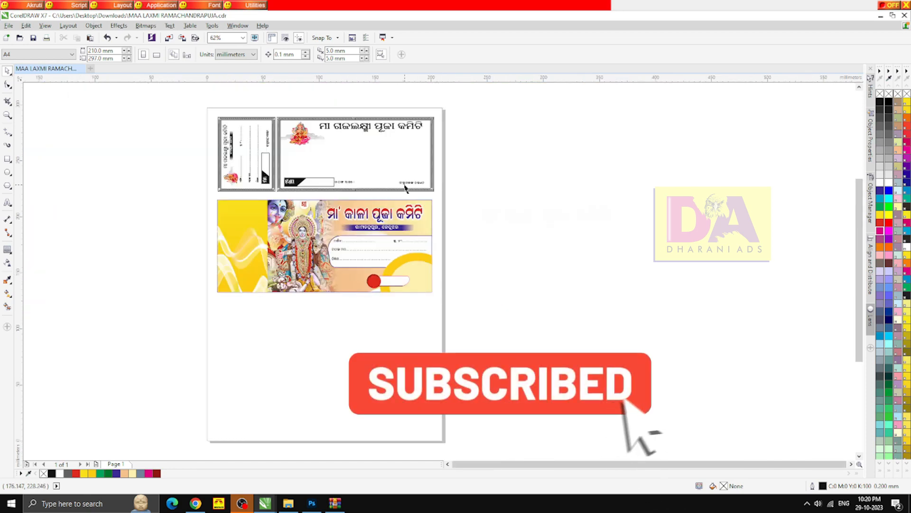
- Move the "ସଂଗ୍ରାହକଙ୍କ ଦସ୍ତଖତ" text from the upper receipt to the orange area beside the red circle and nudge it up and right
{"action": "left_click_drag", "start_coordinate": [406, 187], "coordinate": [349, 267]}
{"action": "scroll", "coordinate": [349, 281], "scroll_direction": "up", "scroll_amount": 5}
{"action": "left_click_drag", "start_coordinate": [247, 266], "coordinate": [265, 269]}
{"action": "key", "text": "Up"}
{"action": "key", "text": "Up"}
{"action": "key", "text": "Right"}
{"action": "key", "text": "Right"}
{"action": "key", "text": "Right"}
{"action": "key", "text": "Right"}
{"action": "key", "text": "Right"}
{"action": "key", "text": "Right"}
{"action": "key", "text": "Right"}
{"action": "key", "text": "Right"}
{"action": "key", "text": "Right"}
{"action": "key", "text": "Right"}
{"action": "key", "text": "Right"}
{"action": "scroll", "coordinate": [317, 269], "scroll_direction": "down", "scroll_amount": 2}
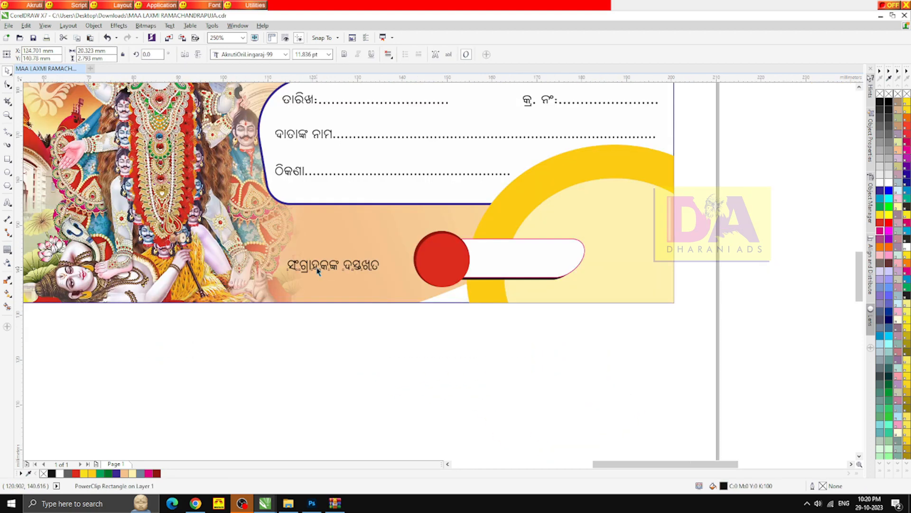
{"action": "left_click", "coordinate": [344, 342]}
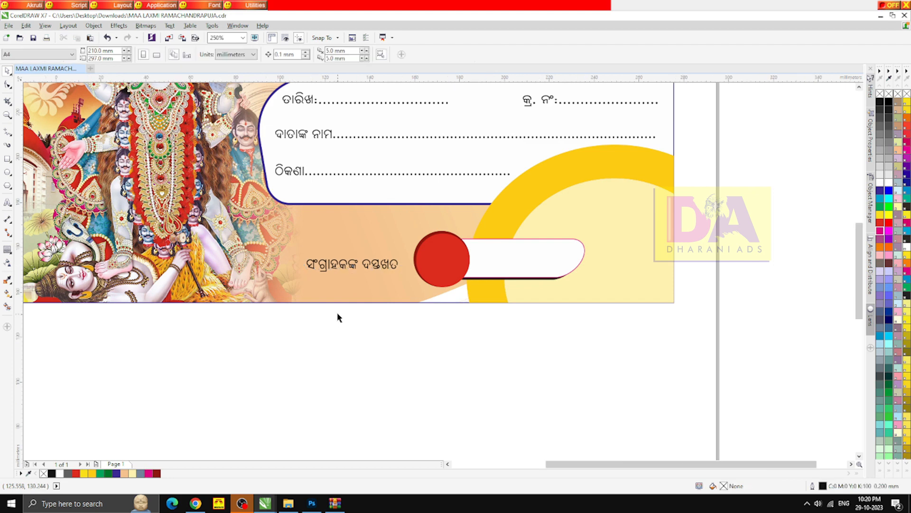
- Place the white "ଟଙ୍କା" text from the upper receipt on the red circle and stretch it to about 5.15 mm tall
{"action": "scroll", "coordinate": [337, 315], "scroll_direction": "down", "scroll_amount": 4}
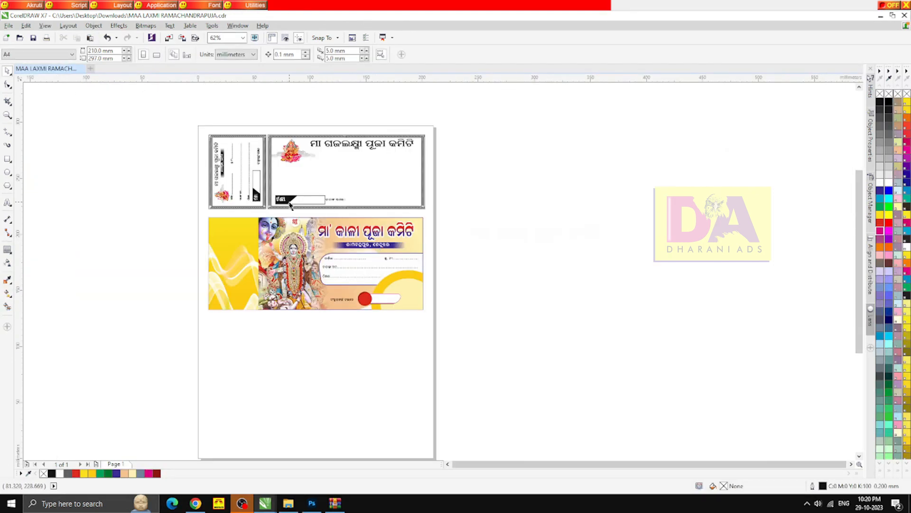
{"action": "left_click", "coordinate": [365, 299]}
{"action": "scroll", "coordinate": [365, 299], "scroll_direction": "up", "scroll_amount": 3}
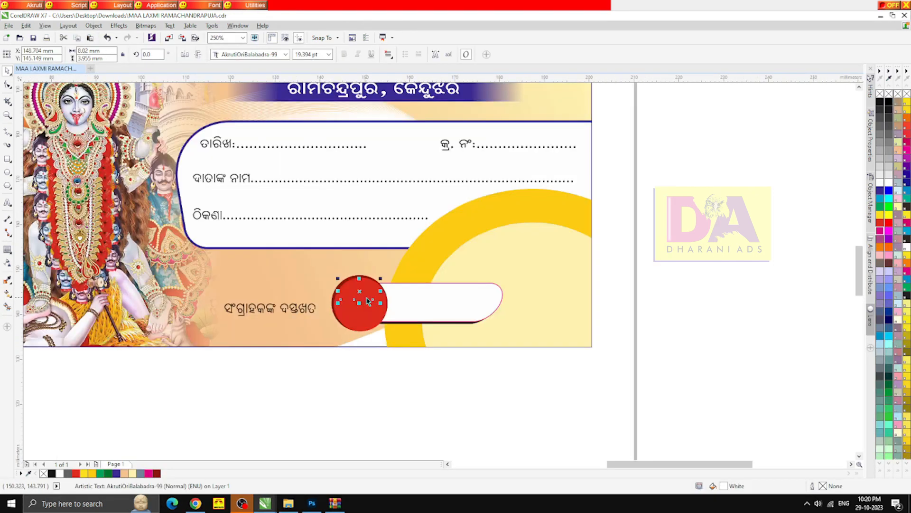
{"action": "scroll", "coordinate": [368, 306], "scroll_direction": "up", "scroll_amount": 2}
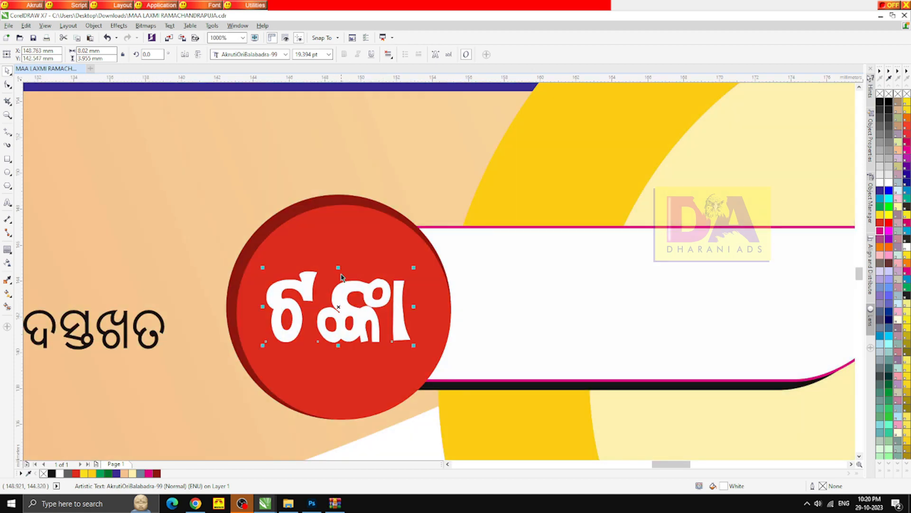
{"action": "left_click_drag", "start_coordinate": [341, 275], "coordinate": [340, 246]}
{"action": "left_click_drag", "start_coordinate": [342, 285], "coordinate": [341, 293]}
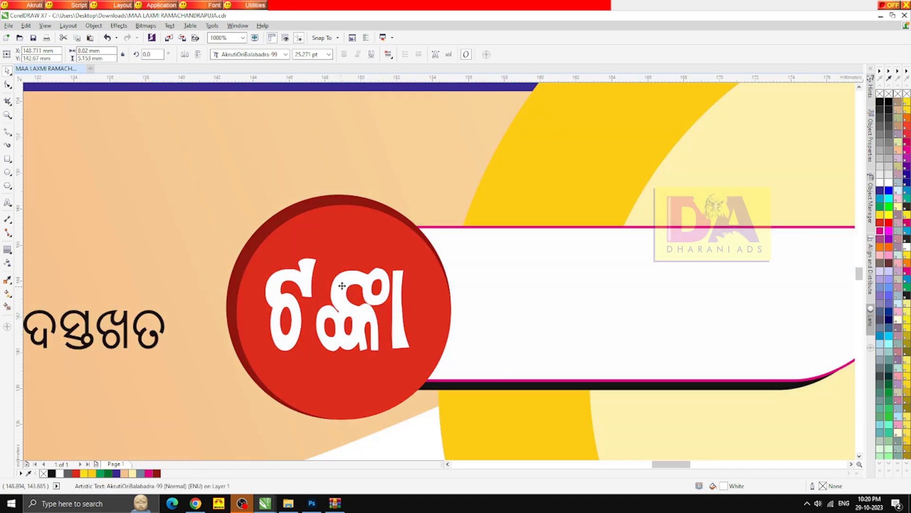
{"action": "scroll", "coordinate": [348, 283], "scroll_direction": "down", "scroll_amount": 2}
{"action": "left_click", "coordinate": [412, 334]}
{"action": "scroll", "coordinate": [412, 334], "scroll_direction": "down", "scroll_amount": 1}
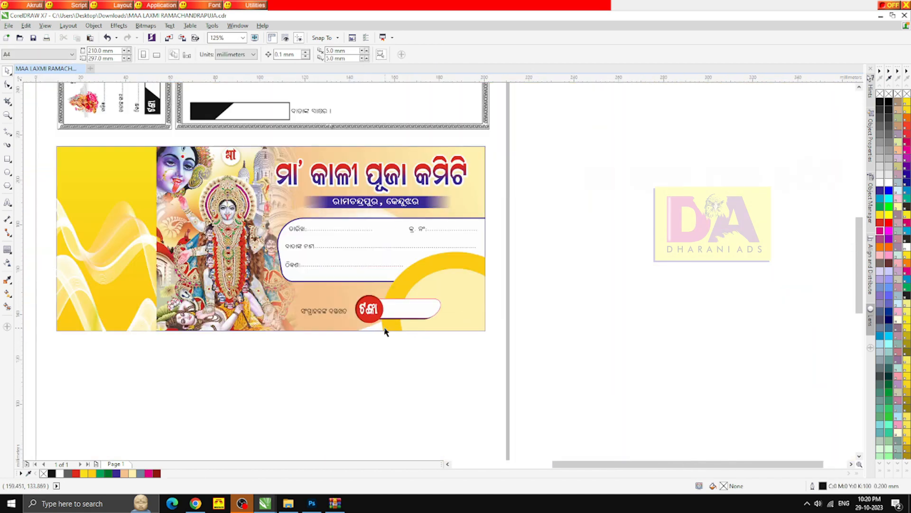
- Enlarge the "ଟଙ୍କା" text slightly so it fills more of the red circle
{"action": "scroll", "coordinate": [374, 309], "scroll_direction": "up", "scroll_amount": 2}
{"action": "left_click", "coordinate": [393, 301]}
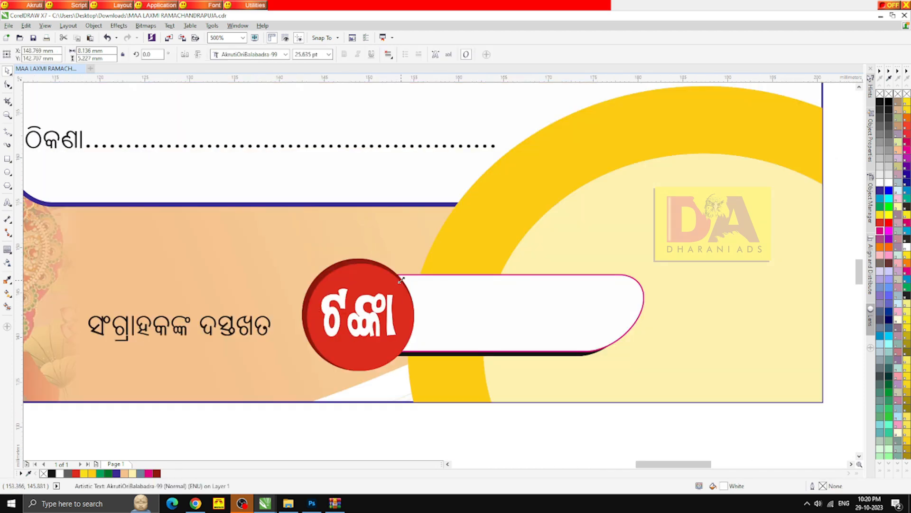
{"action": "left_click_drag", "start_coordinate": [400, 280], "coordinate": [403, 280]}
{"action": "left_click", "coordinate": [387, 431]}
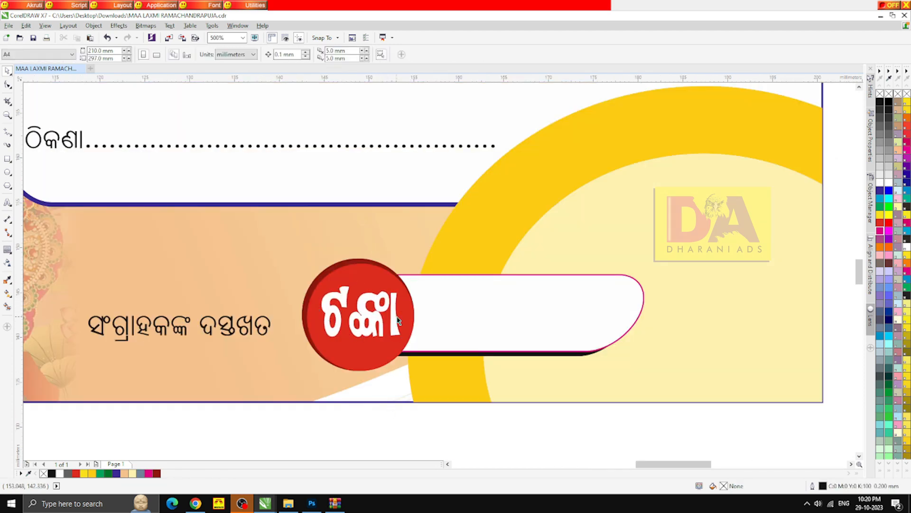
- Move the "ଦାତାଙ୍କ ସ୍ୱାକ୍ଷର ।" text from the upper receipt to the space between the amount box and the receipt's edge
{"action": "scroll", "coordinate": [336, 299], "scroll_direction": "down", "scroll_amount": 2}
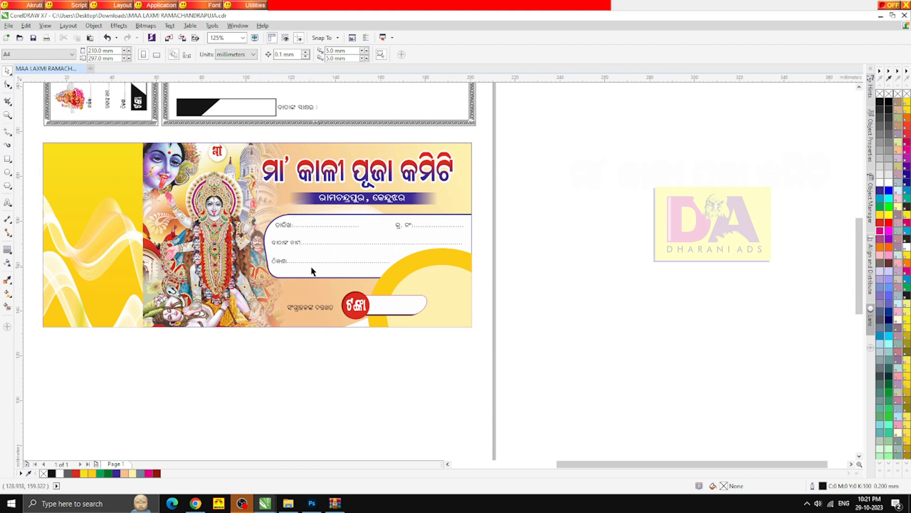
{"action": "left_click", "coordinate": [456, 307]}
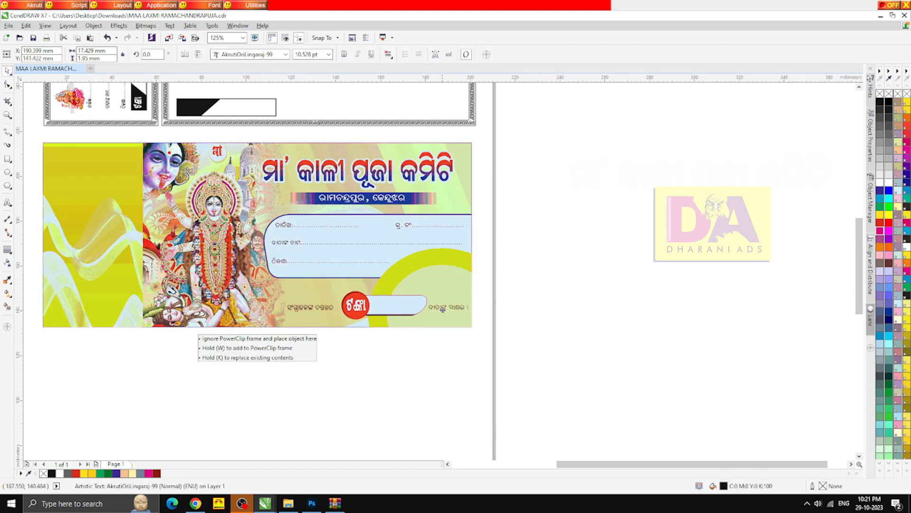
{"action": "scroll", "coordinate": [458, 306], "scroll_direction": "up", "scroll_amount": 1}
{"action": "scroll", "coordinate": [484, 314], "scroll_direction": "up", "scroll_amount": 1}
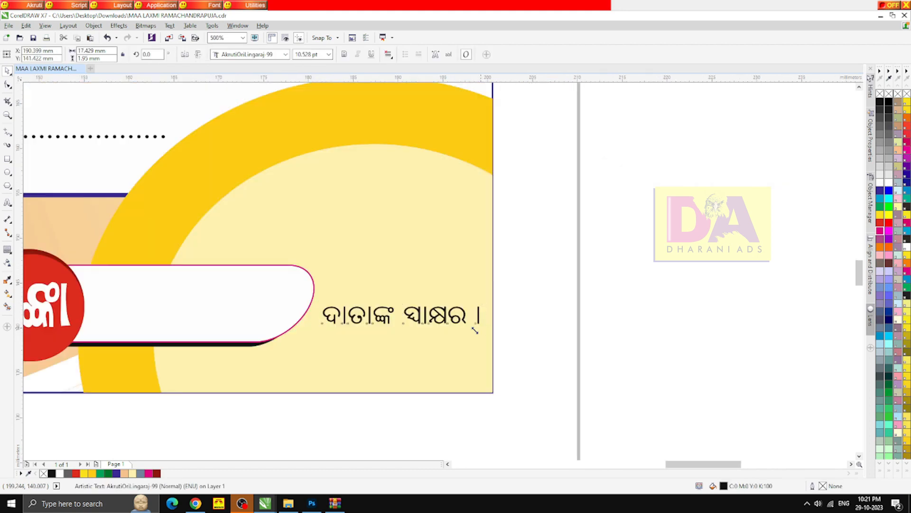
{"action": "left_click", "coordinate": [535, 325]}
{"action": "scroll", "coordinate": [444, 306], "scroll_direction": "down", "scroll_amount": 3}
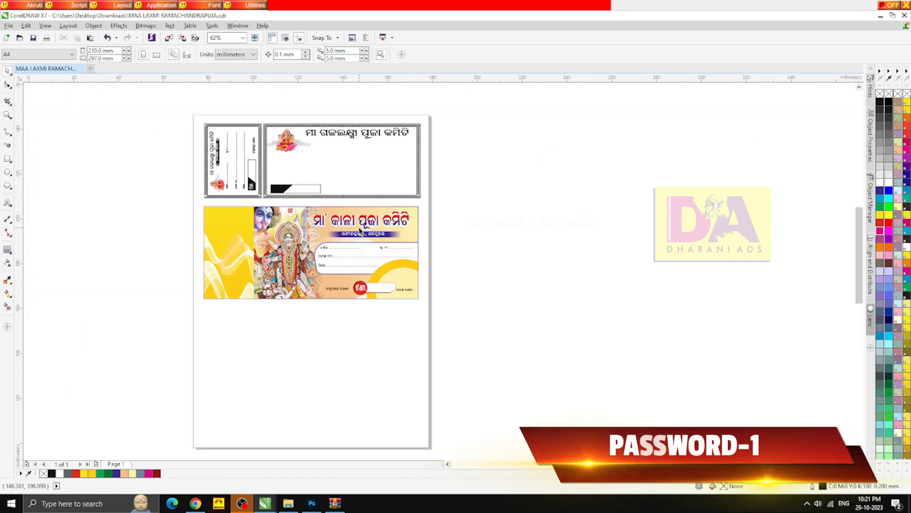
- Draw a vertical strip about 1.9 by 82.1 mm where the yellow panel meets the deity picture, filled red without an outline
{"action": "scroll", "coordinate": [358, 228], "scroll_direction": "up", "scroll_amount": 1}
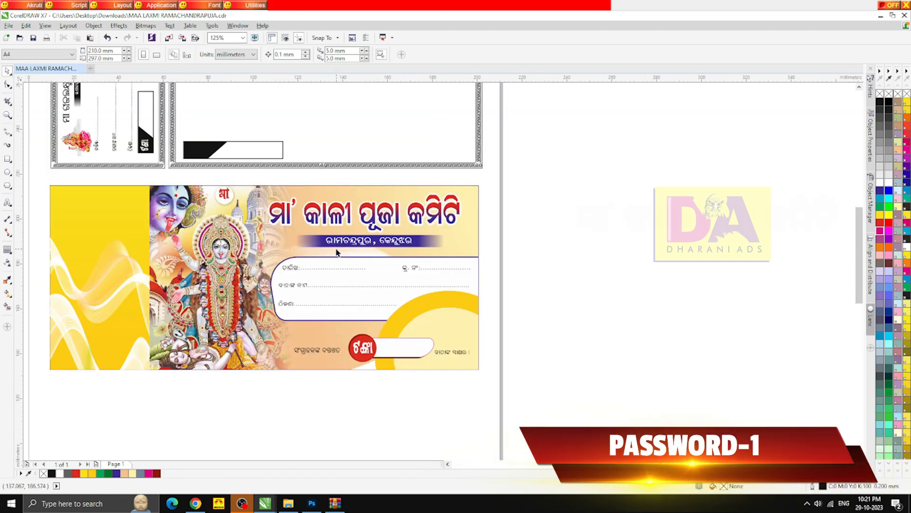
{"action": "scroll", "coordinate": [336, 251], "scroll_direction": "down", "scroll_amount": 1}
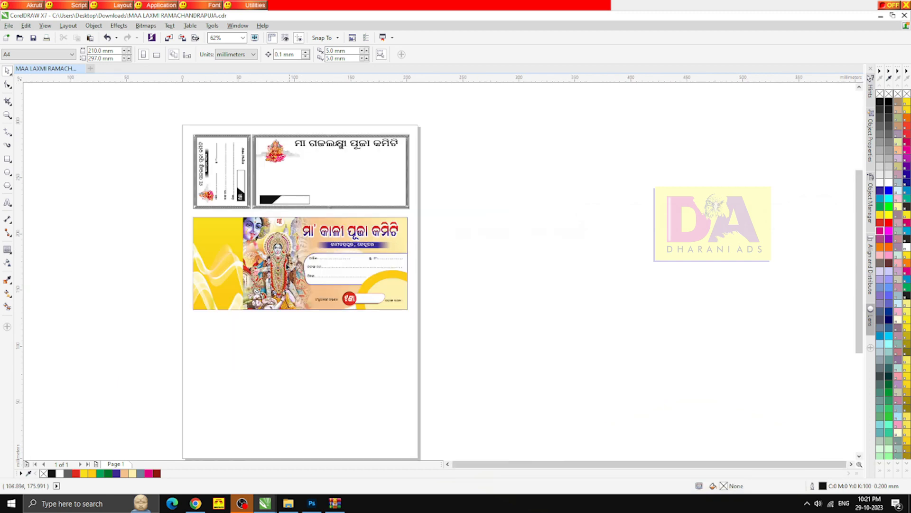
{"action": "scroll", "coordinate": [249, 205], "scroll_direction": "up", "scroll_amount": 1}
{"action": "left_click", "coordinate": [249, 205]}
{"action": "key", "text": "Escape"}
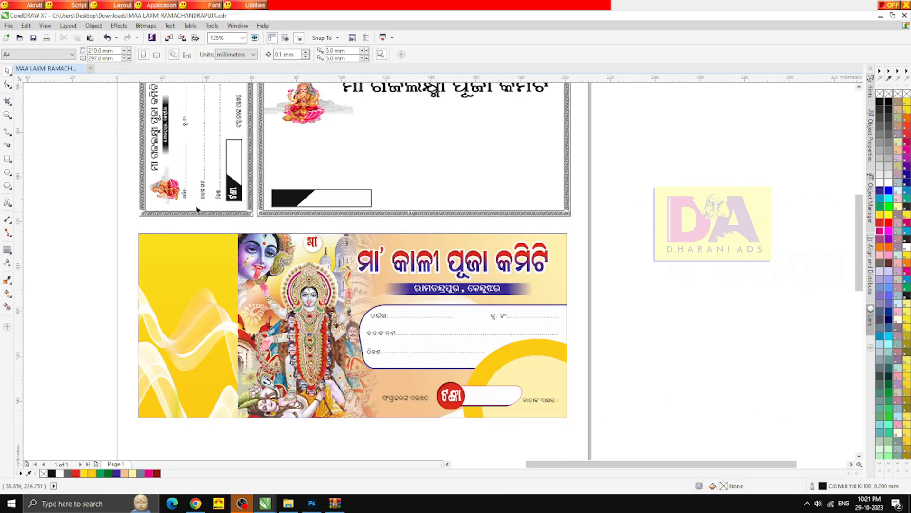
{"action": "left_click", "coordinate": [8, 159]}
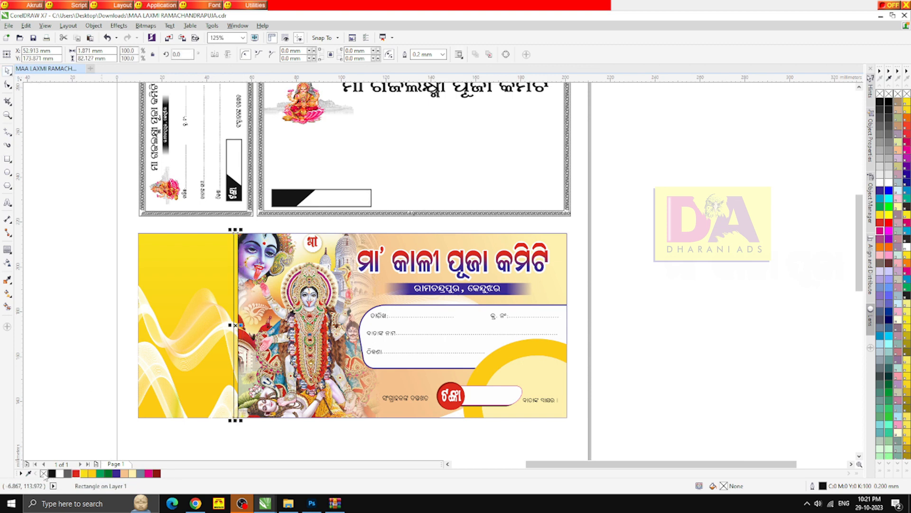
{"action": "left_click", "coordinate": [76, 473]}
- Recolour the vertical strip golden yellow (C0 M20 Y98 K0) and widen it to about 3.5 mm
{"action": "left_click", "coordinate": [236, 323]}
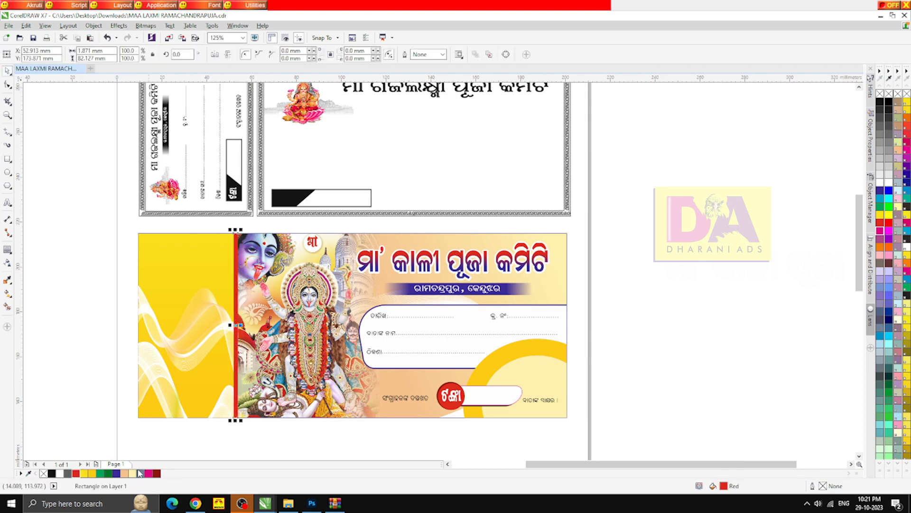
{"action": "scroll", "coordinate": [242, 326], "scroll_direction": "up", "scroll_amount": 5}
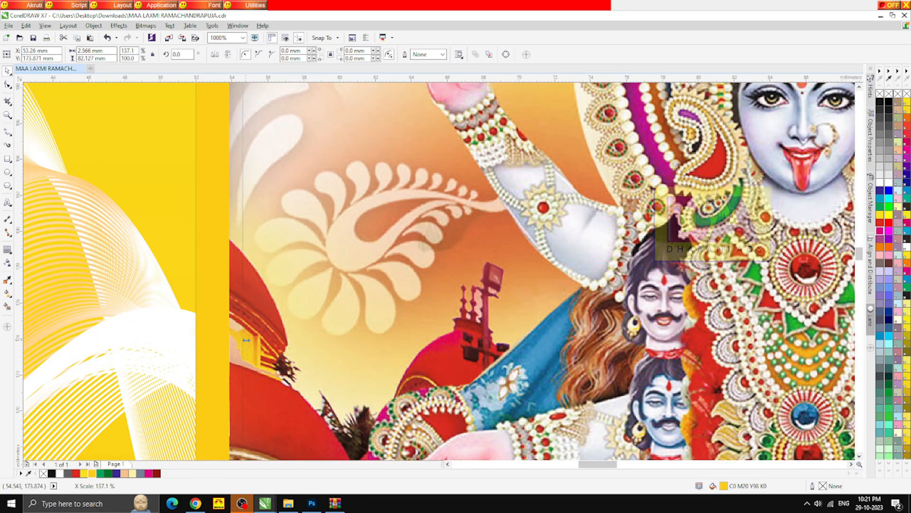
{"action": "left_click_drag", "start_coordinate": [246, 339], "coordinate": [260, 340]}
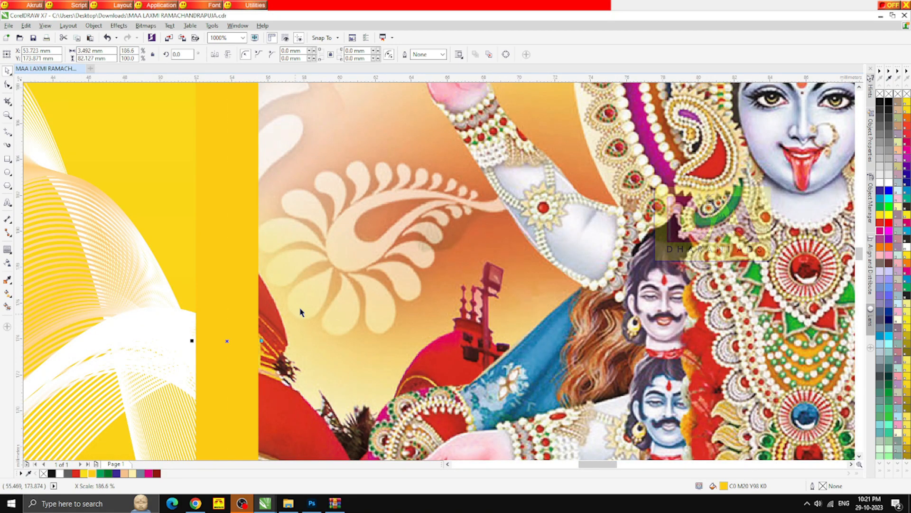
{"action": "scroll", "coordinate": [309, 301], "scroll_direction": "down", "scroll_amount": 5}
- Place a copy of the upper receipt's vertical ornamental border on the golden strip, aligned with the strip's upper end
{"action": "left_click_drag", "start_coordinate": [310, 177], "coordinate": [297, 339]}
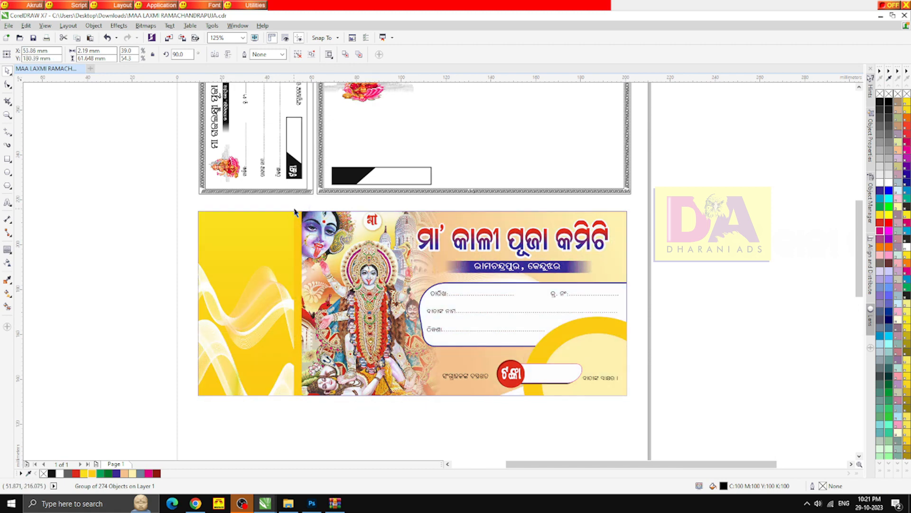
{"action": "scroll", "coordinate": [295, 212], "scroll_direction": "up", "scroll_amount": 5}
{"action": "left_click_drag", "start_coordinate": [285, 206], "coordinate": [280, 146]}
- Recolour the ornamental border dark red (C9 M100 Y100 K46) and lengthen it to about 80.6 mm along the golden strip
{"action": "scroll", "coordinate": [300, 244], "scroll_direction": "down", "scroll_amount": 5}
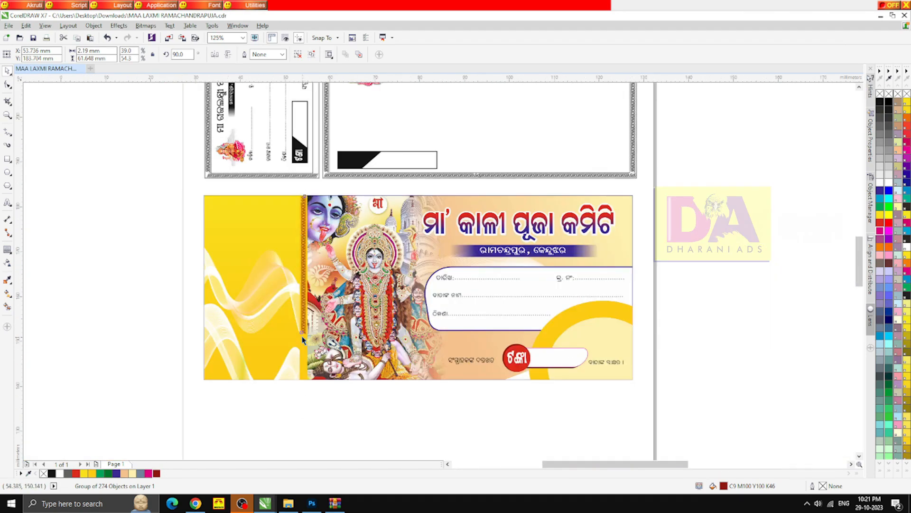
{"action": "scroll", "coordinate": [302, 340], "scroll_direction": "up", "scroll_amount": 2}
{"action": "key", "text": "Escape"}
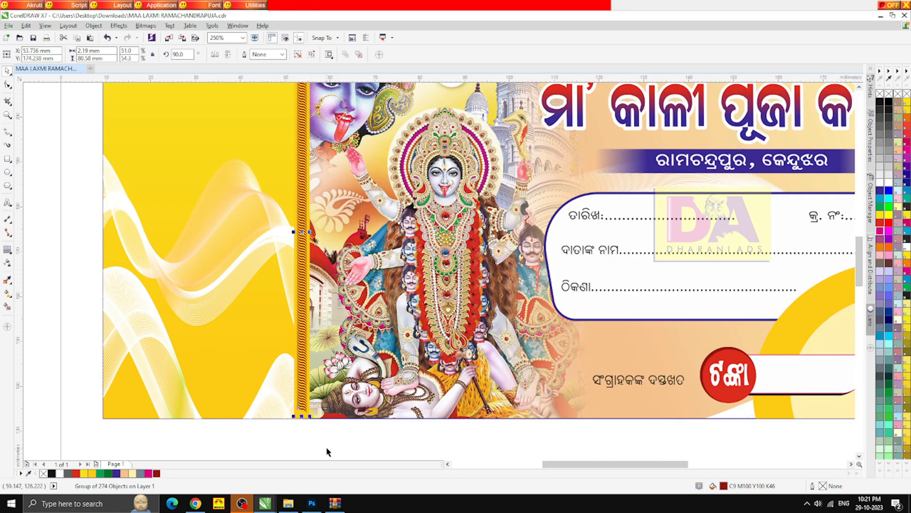
{"action": "scroll", "coordinate": [325, 320], "scroll_direction": "down", "scroll_amount": 2}
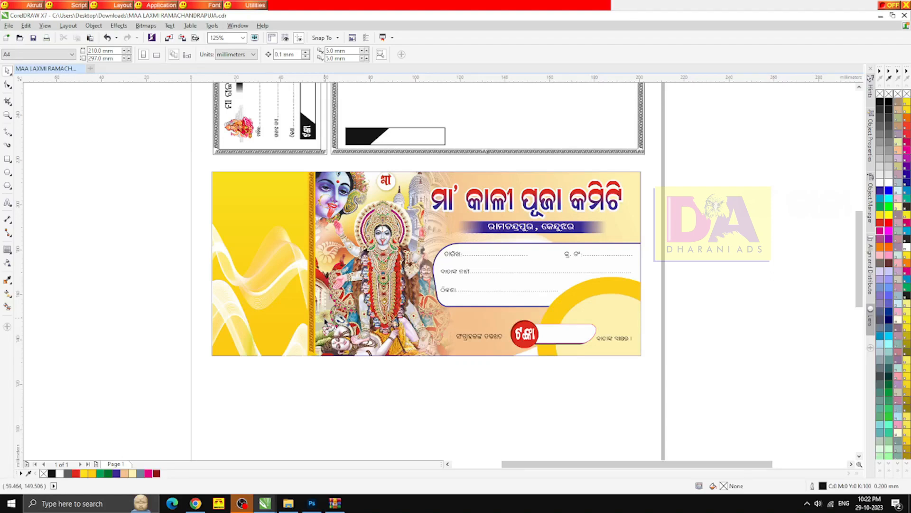
{"action": "scroll", "coordinate": [325, 319], "scroll_direction": "down", "scroll_amount": 2}
{"action": "scroll", "coordinate": [435, 302], "scroll_direction": "up", "scroll_amount": 2}
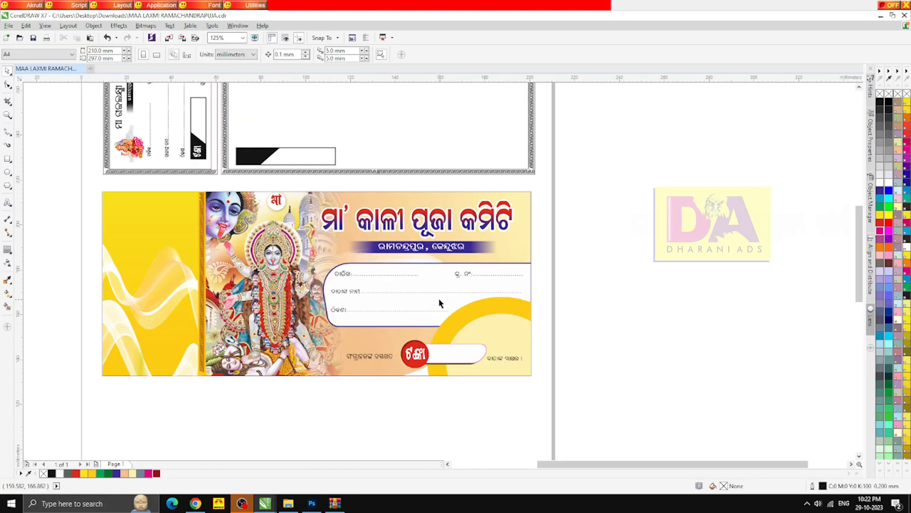
{"action": "scroll", "coordinate": [544, 362], "scroll_direction": "up", "scroll_amount": 2}
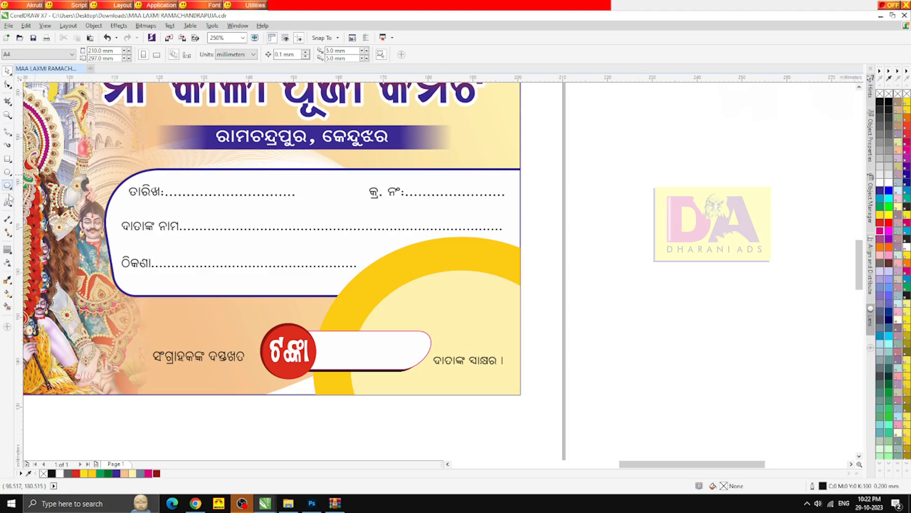
{"action": "scroll", "coordinate": [344, 299], "scroll_direction": "down", "scroll_amount": 1}
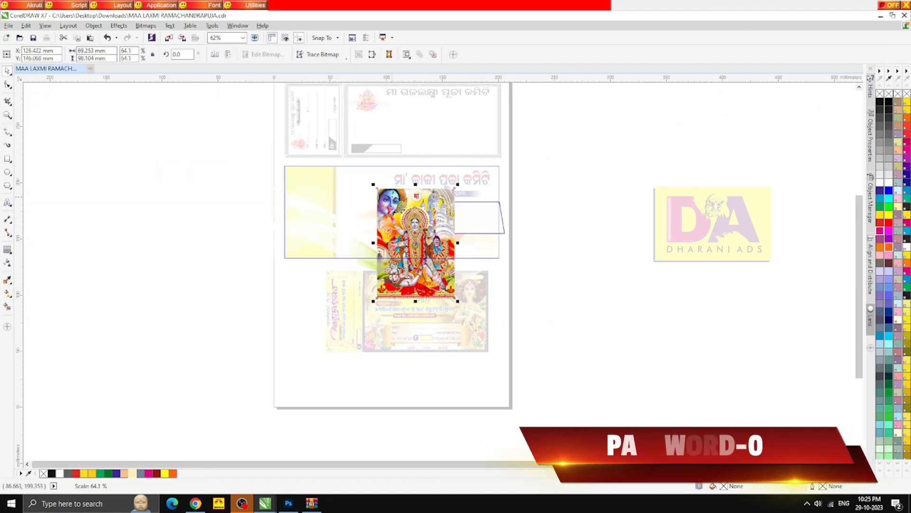
- Place the deity picture beside the counterfoil inside the receipt's clipped contents and fade its right edge with a linear transparency
{"action": "left_click_drag", "start_coordinate": [403, 210], "coordinate": [359, 164]}
{"action": "scroll", "coordinate": [359, 180], "scroll_direction": "up", "scroll_amount": 2}
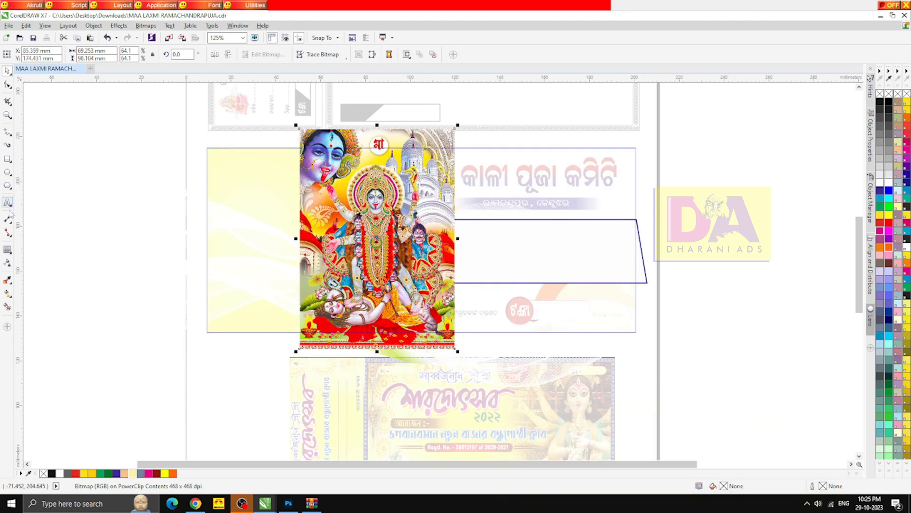
{"action": "left_click", "coordinate": [7, 262]}
{"action": "left_click_drag", "start_coordinate": [401, 243], "coordinate": [447, 245]}
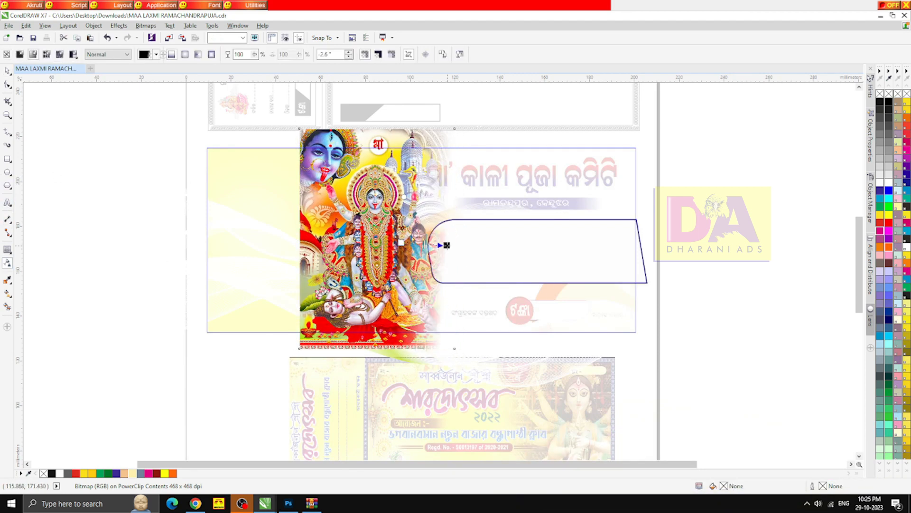
{"action": "left_click", "coordinate": [8, 71]}
{"action": "left_click", "coordinate": [56, 157]}
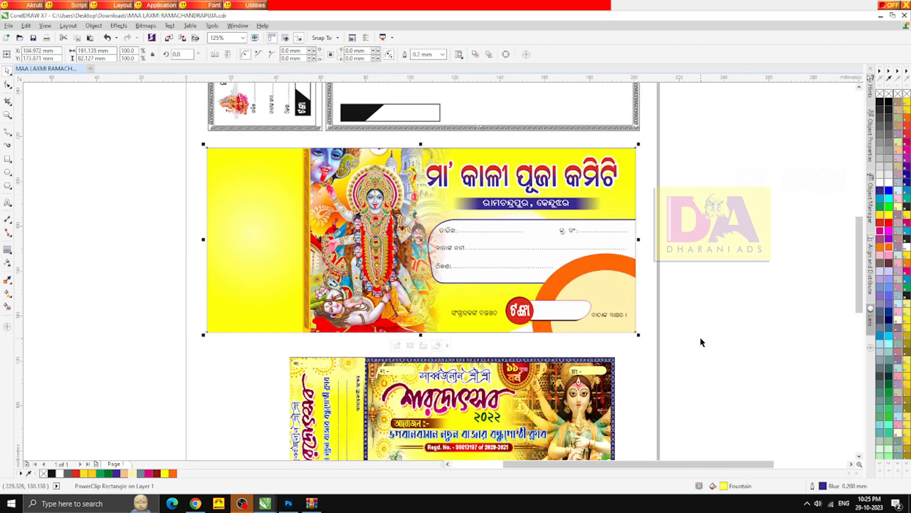
- Bring the white donor details box in front of the deity picture inside the receipt's clipped contents
{"action": "left_click", "coordinate": [398, 346]}
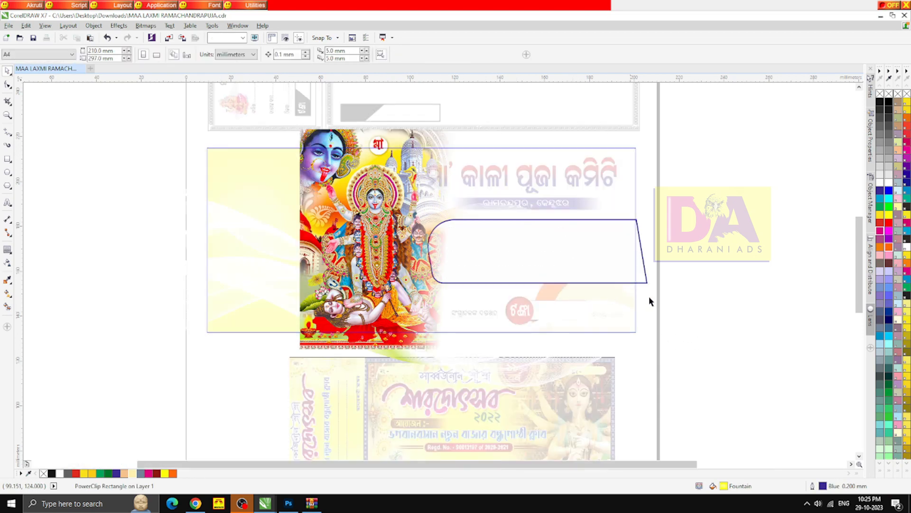
{"action": "left_click", "coordinate": [569, 264]}
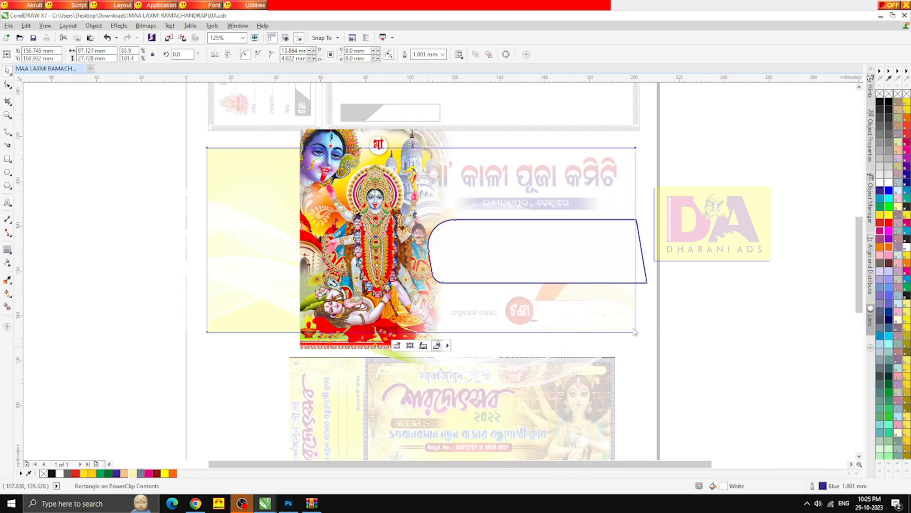
{"action": "left_click", "coordinate": [420, 346]}
{"action": "scroll", "coordinate": [519, 238], "scroll_direction": "up", "scroll_amount": 2}
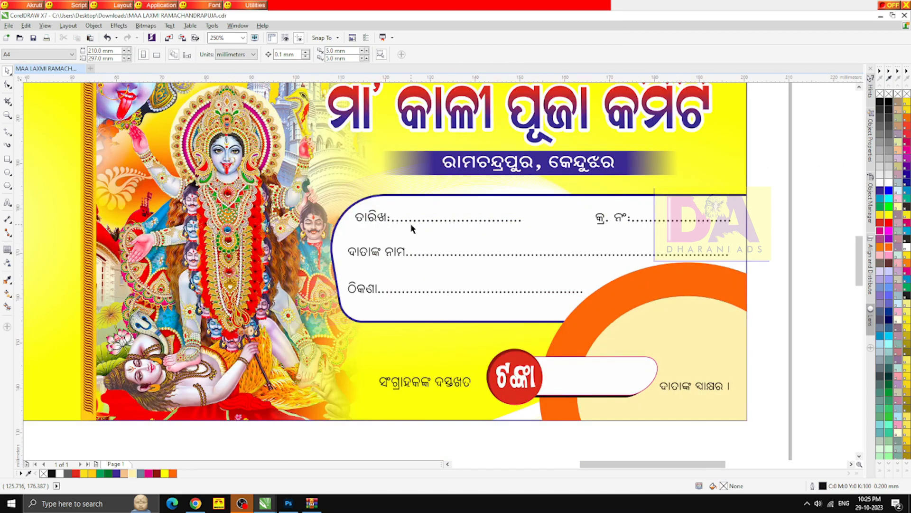
{"action": "scroll", "coordinate": [412, 229], "scroll_direction": "down", "scroll_amount": 2}
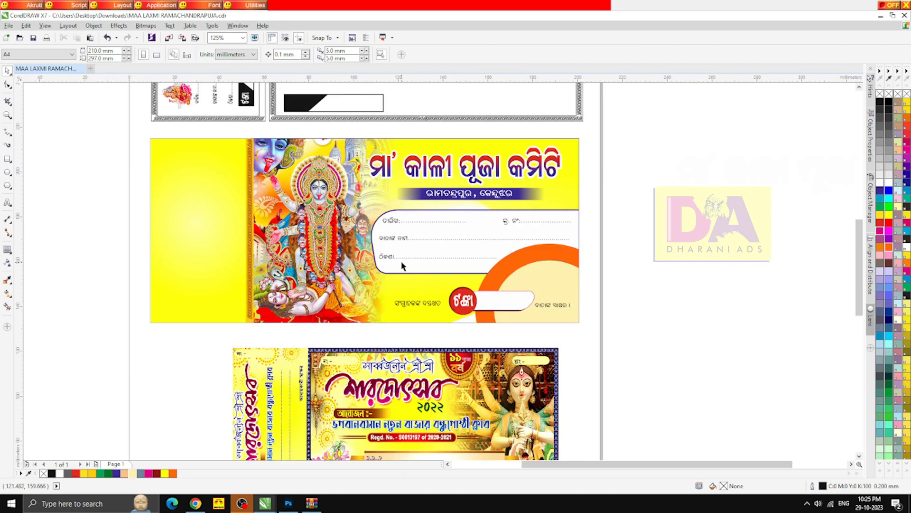
- Move the Bengali sample receipt image off the page and delete it
{"action": "scroll", "coordinate": [400, 261], "scroll_direction": "down", "scroll_amount": 2}
{"action": "left_click_drag", "start_coordinate": [406, 366], "coordinate": [656, 250]}
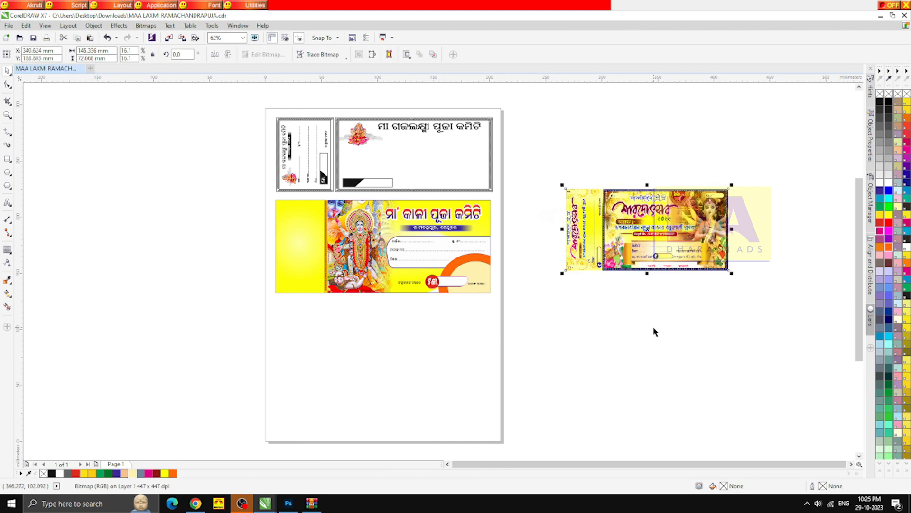
{"action": "left_click", "coordinate": [590, 234]}
{"action": "key", "text": "Delete"}
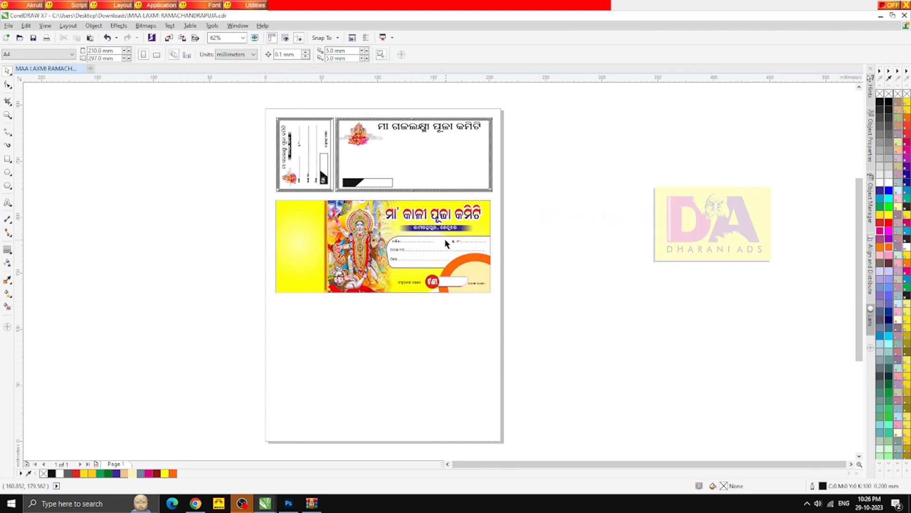
- Place a copy of the committee title over the counterfoil and rotate it 90 degrees
{"action": "scroll", "coordinate": [446, 244], "scroll_direction": "up", "scroll_amount": 2}
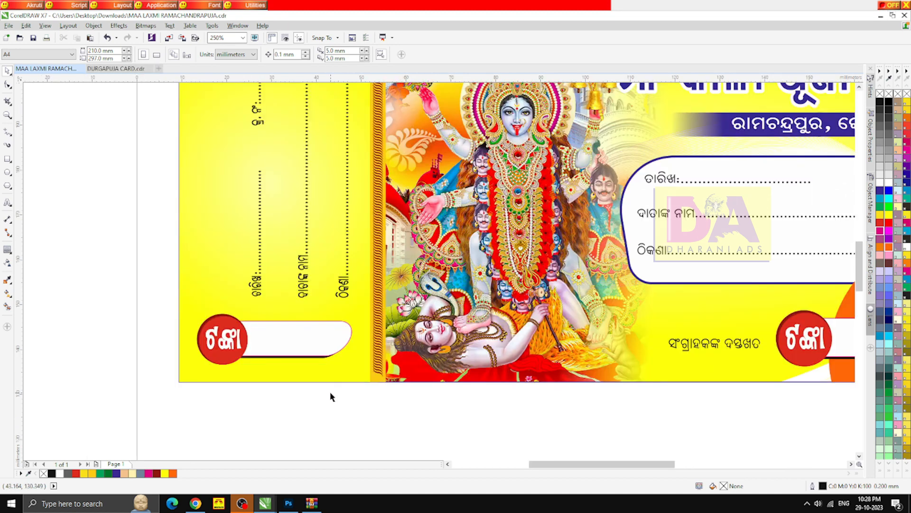
{"action": "scroll", "coordinate": [330, 391], "scroll_direction": "down", "scroll_amount": 1}
{"action": "left_click", "coordinate": [536, 230]}
{"action": "left_click_drag", "start_coordinate": [536, 230], "coordinate": [233, 296]}
{"action": "right_click", "coordinate": [233, 296]}
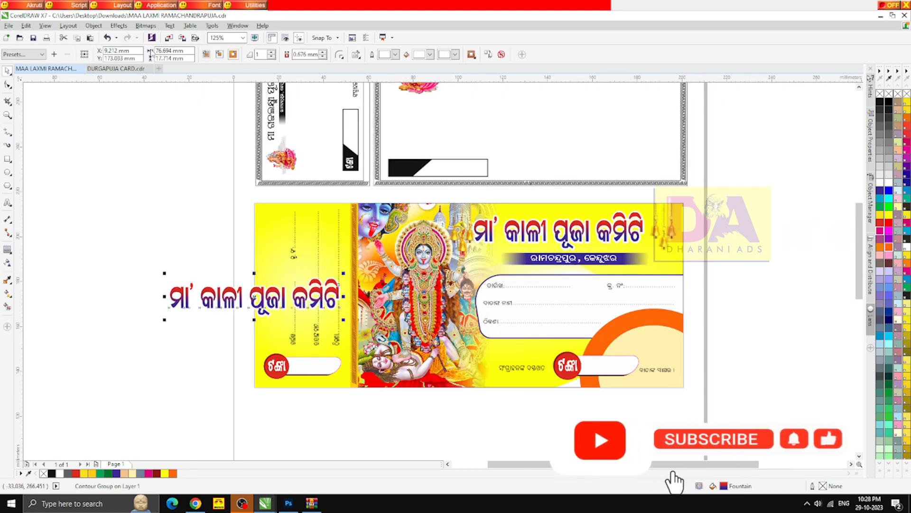
{"action": "left_click", "coordinate": [204, 302]}
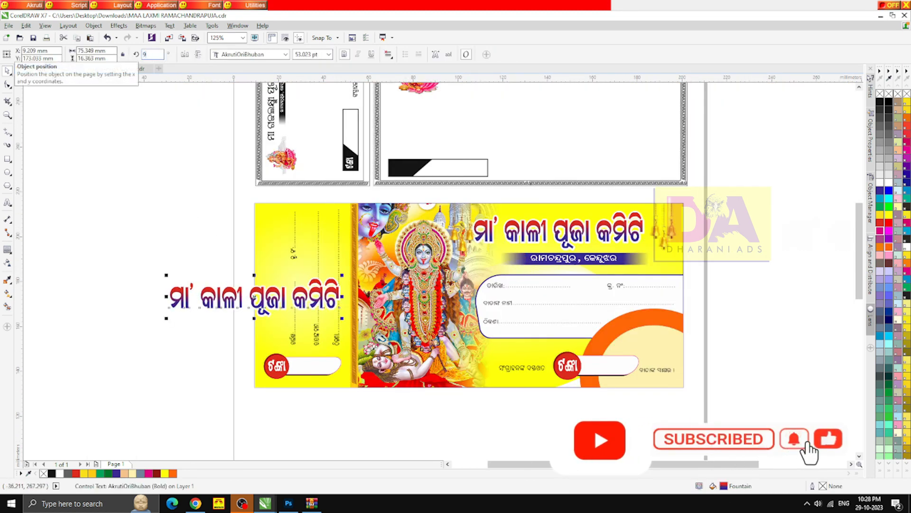
{"action": "key", "text": "Return"}
- Resize the rotated title to about 9.8 by 60.9 mm and place it vertically along the counterfoil's outer edge above the amount box
{"action": "left_click_drag", "start_coordinate": [231, 296], "coordinate": [239, 296]}
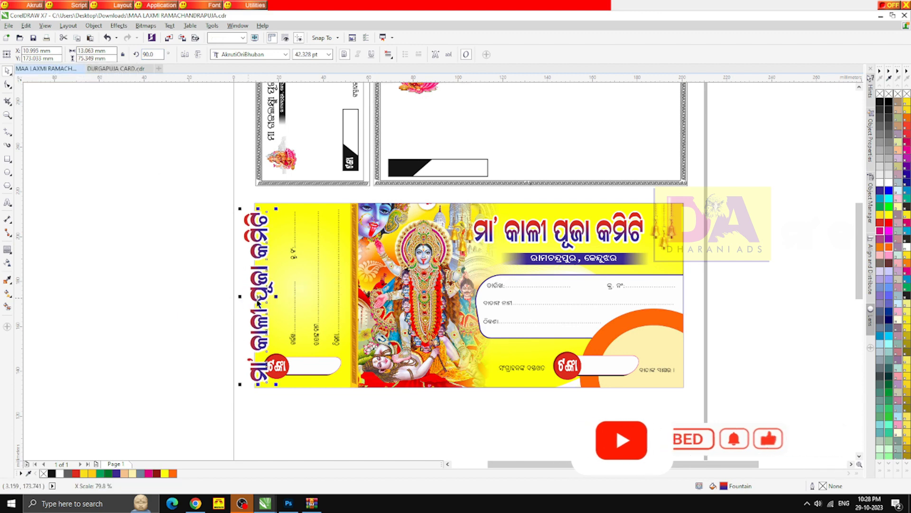
{"action": "left_click_drag", "start_coordinate": [239, 208], "coordinate": [249, 234]}
{"action": "left_click_drag", "start_coordinate": [264, 283], "coordinate": [266, 237]}
{"action": "left_click_drag", "start_coordinate": [279, 323], "coordinate": [291, 347]}
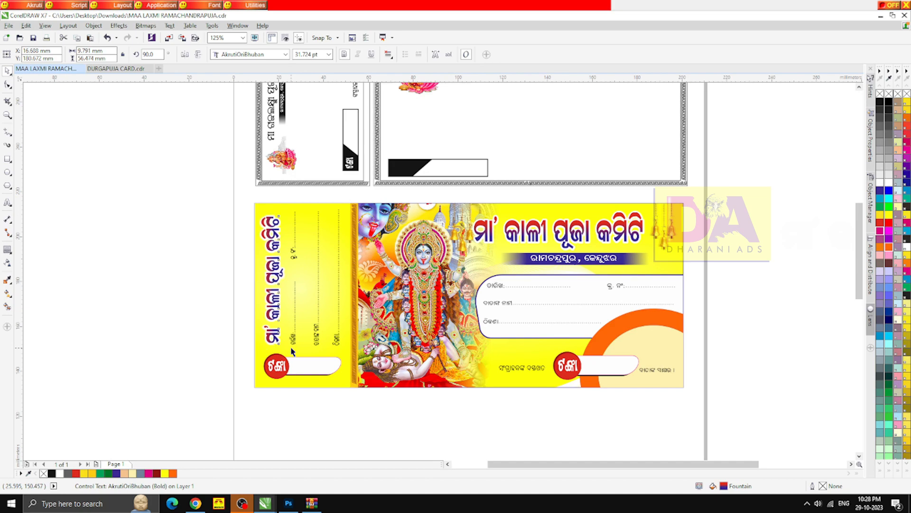
{"action": "scroll", "coordinate": [271, 233], "scroll_direction": "up", "scroll_amount": 4}
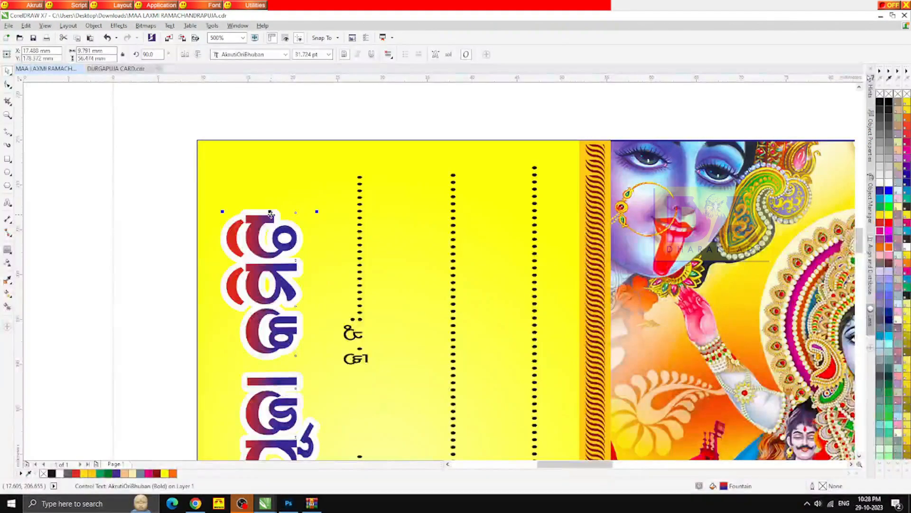
{"action": "scroll", "coordinate": [281, 187], "scroll_direction": "down", "scroll_amount": 4}
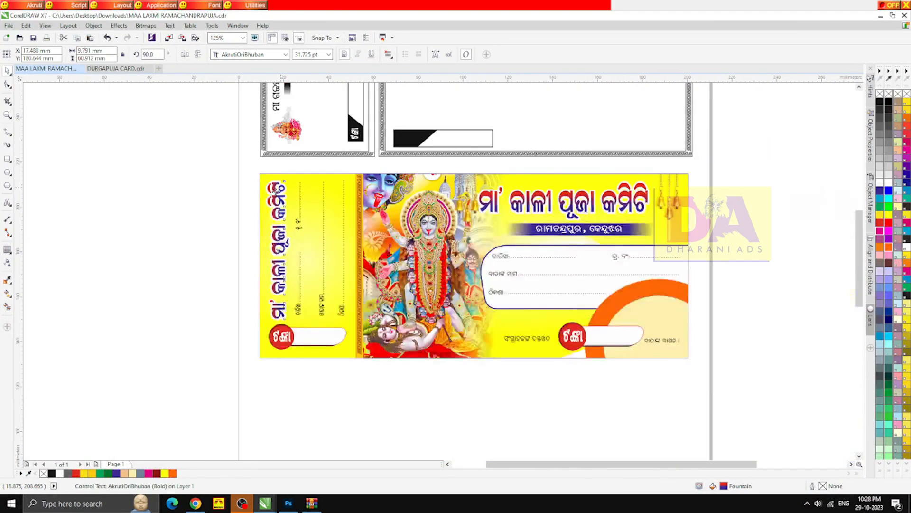
{"action": "left_click", "coordinate": [240, 229]}
- Delete the whole black-and-white sample receipt above the yellow receipt
{"action": "scroll", "coordinate": [318, 261], "scroll_direction": "down", "scroll_amount": 1}
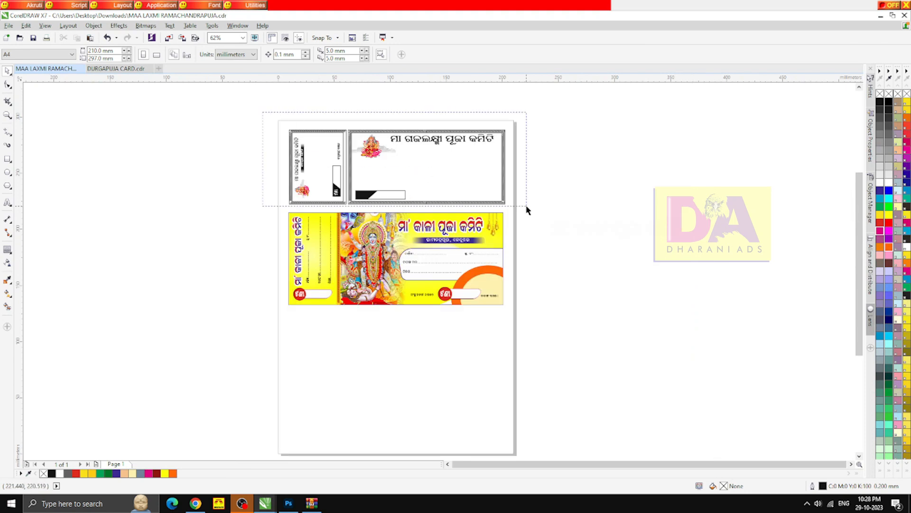
{"action": "left_click_drag", "start_coordinate": [527, 210], "coordinate": [527, 211]}
{"action": "key", "text": "Delete"}
- Move the two-line Odia invitation text above the committee title and join it into a single line
{"action": "scroll", "coordinate": [463, 261], "scroll_direction": "up", "scroll_amount": 2}
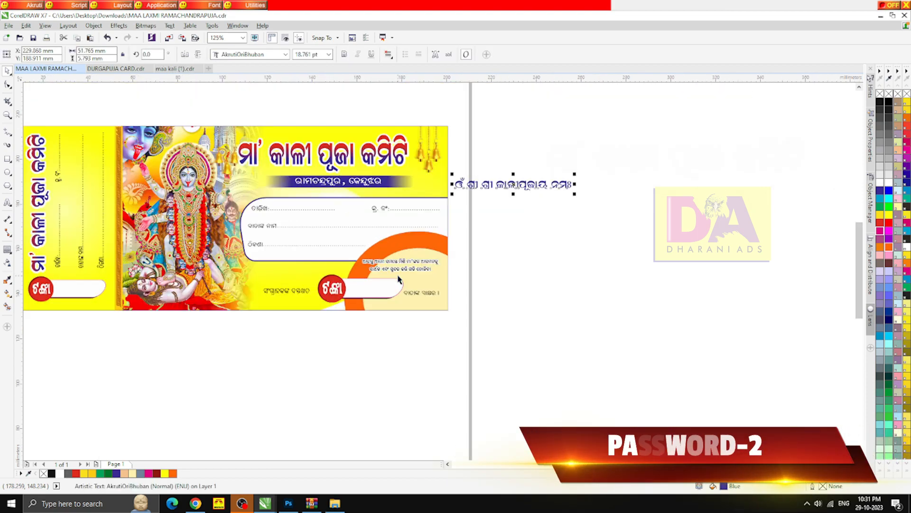
{"action": "left_click_drag", "start_coordinate": [398, 269], "coordinate": [304, 142]}
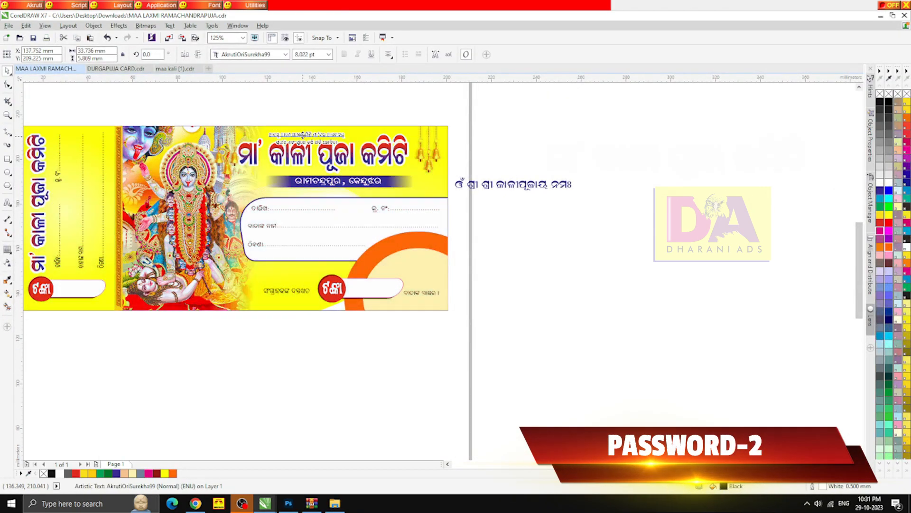
{"action": "scroll", "coordinate": [300, 130], "scroll_direction": "up", "scroll_amount": 2}
{"action": "key", "text": "F8"}
{"action": "left_click", "coordinate": [210, 174]}
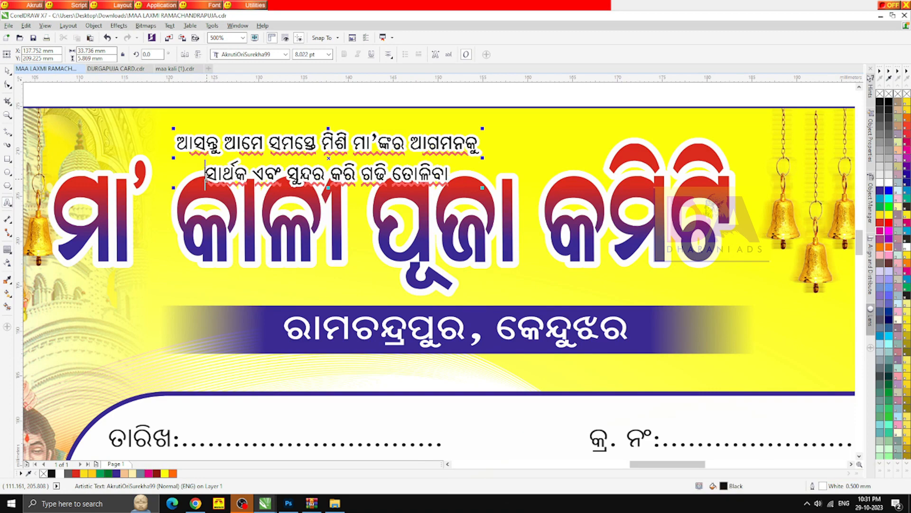
{"action": "key", "text": "BackSpace"}
{"action": "key", "text": "ctrl+space"}
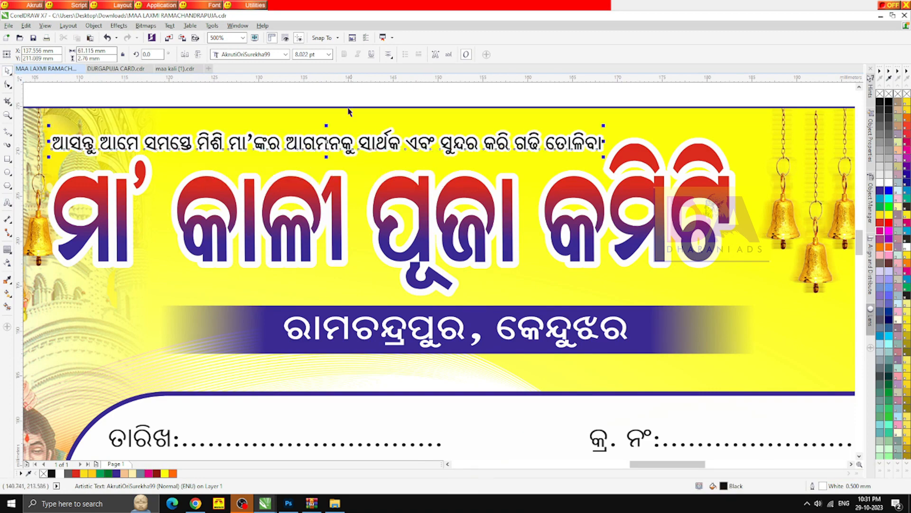
{"action": "key", "text": "Escape"}
- Set the blue chant text beside the receipt in AkrutiOriKonark-99, reduce it to about 17.8 pt and fill it white
{"action": "scroll", "coordinate": [314, 135], "scroll_direction": "down", "scroll_amount": 1}
{"action": "left_click", "coordinate": [648, 242]}
{"action": "scroll", "coordinate": [536, 259], "scroll_direction": "down", "scroll_amount": 1}
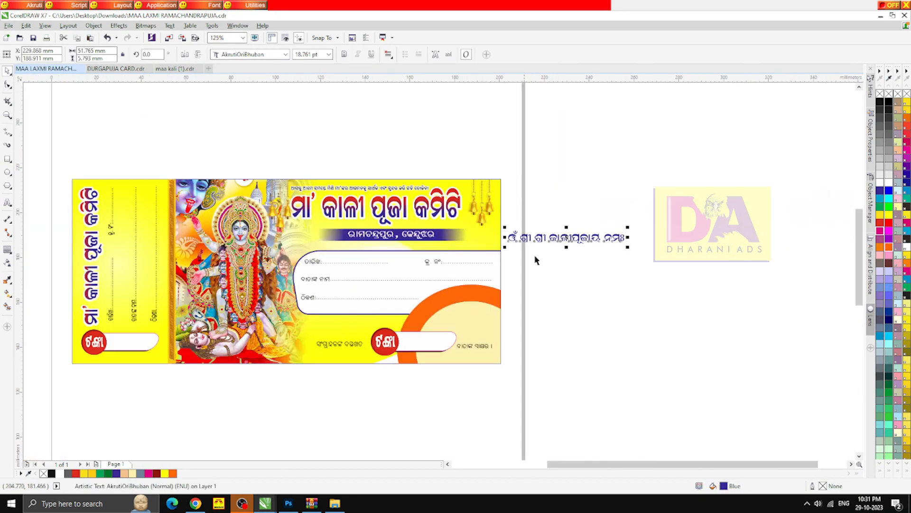
{"action": "left_click", "coordinate": [275, 56]}
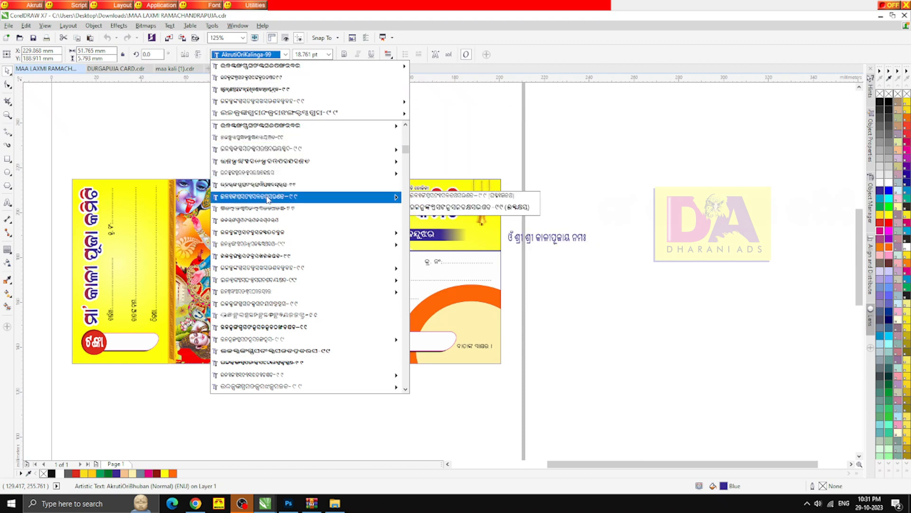
{"action": "left_click", "coordinate": [274, 233]}
{"action": "scroll", "coordinate": [559, 245], "scroll_direction": "up", "scroll_amount": 1}
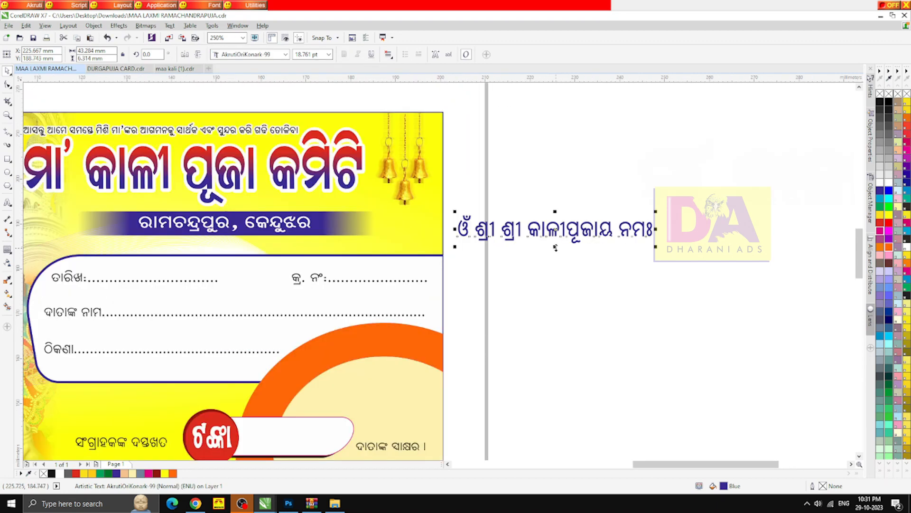
{"action": "left_click", "coordinate": [59, 473]}
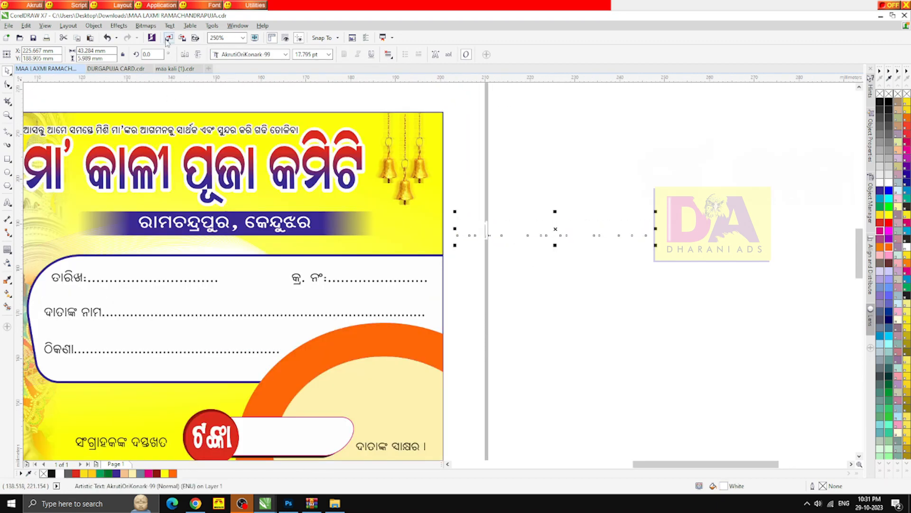
- Fit the white chant text to a path along the orange arc and set its size to 14 pt
{"action": "left_click", "coordinate": [170, 25]}
{"action": "left_click", "coordinate": [286, 302]}
{"action": "left_click", "coordinate": [169, 26]}
{"action": "left_click", "coordinate": [190, 183]}
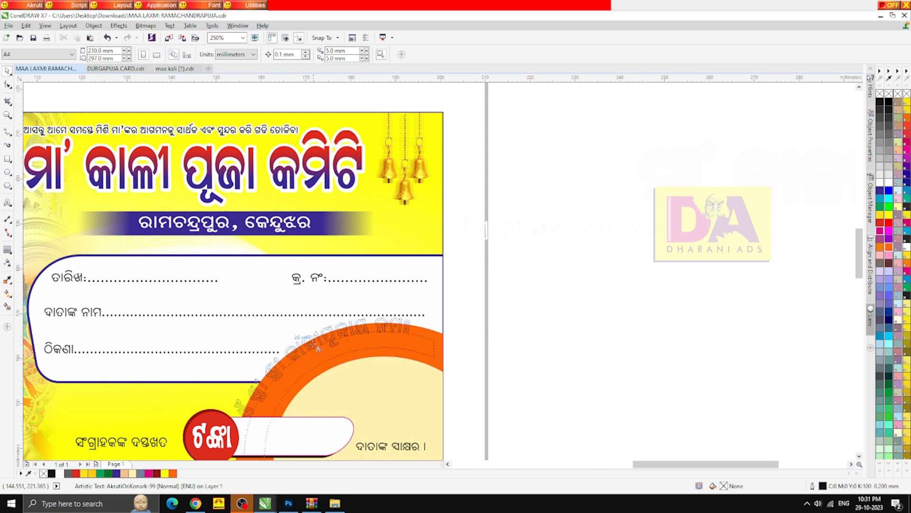
{"action": "left_click", "coordinate": [322, 355]}
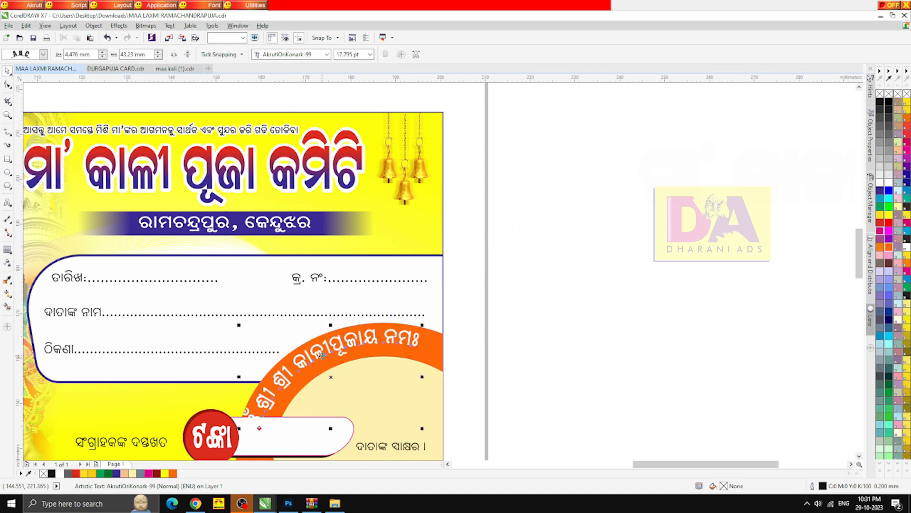
{"action": "left_click", "coordinate": [370, 54]}
{"action": "left_click", "coordinate": [359, 120]}
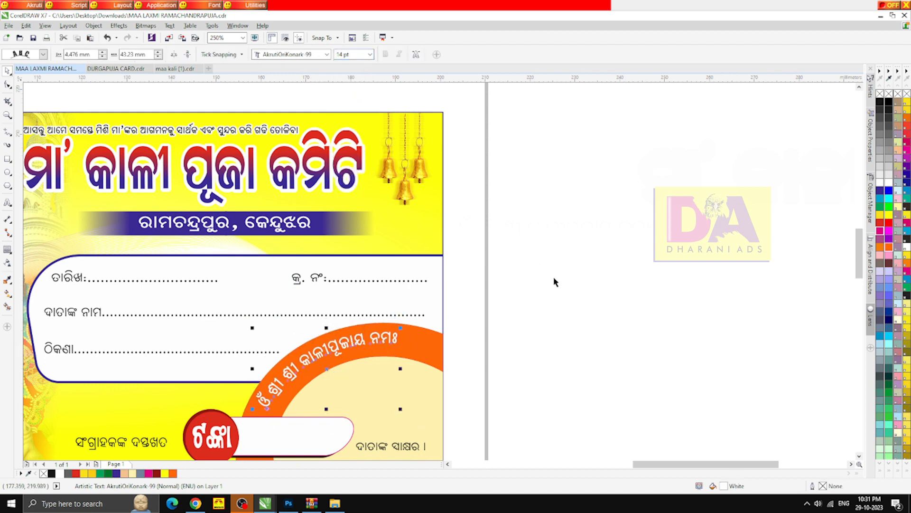
{"action": "left_click", "coordinate": [554, 277]}
- Try to reposition the white chant text on the orange arc and undo the changes
{"action": "scroll", "coordinate": [387, 246], "scroll_direction": "down", "scroll_amount": 1}
{"action": "scroll", "coordinate": [387, 248], "scroll_direction": "down", "scroll_amount": 1}
{"action": "scroll", "coordinate": [363, 327], "scroll_direction": "up", "scroll_amount": 2}
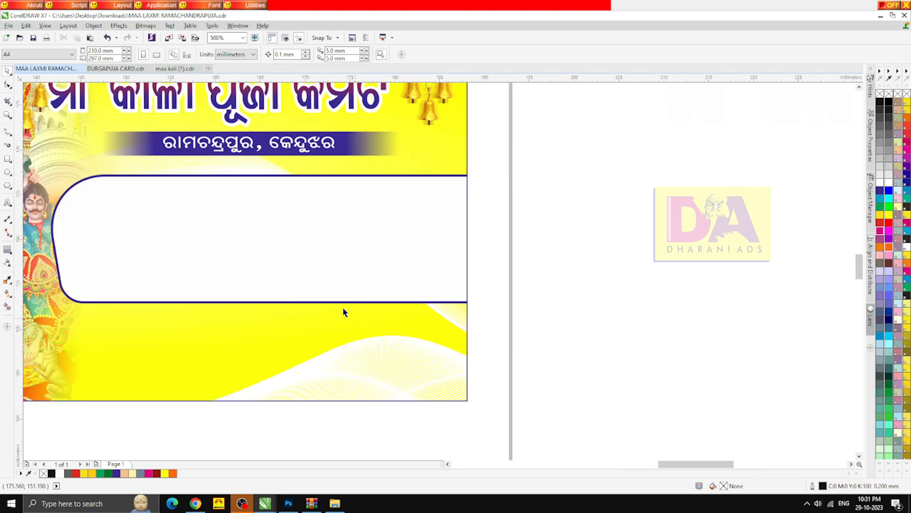
{"action": "left_click", "coordinate": [309, 249]}
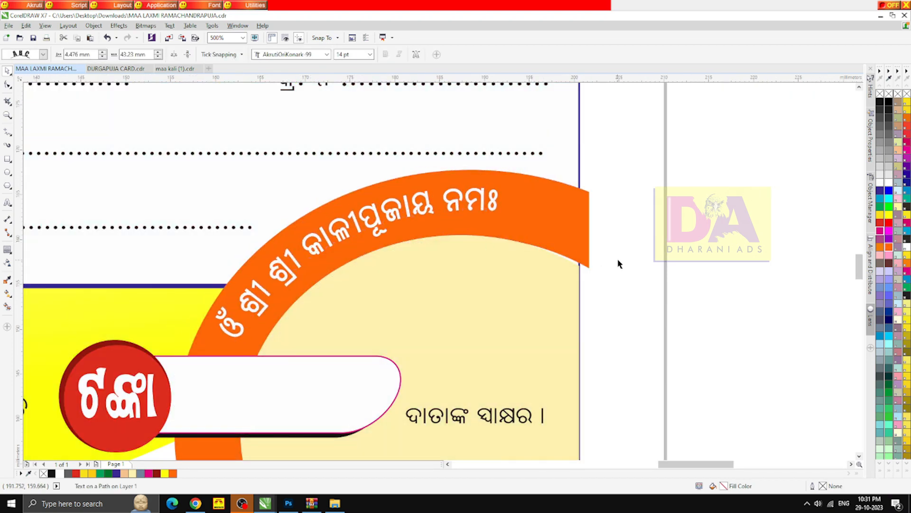
{"action": "left_click", "coordinate": [619, 264]}
{"action": "key", "text": "ctrl+z"}
{"action": "left_click_drag", "start_coordinate": [363, 214], "coordinate": [335, 254]}
{"action": "key", "text": "ctrl+z"}
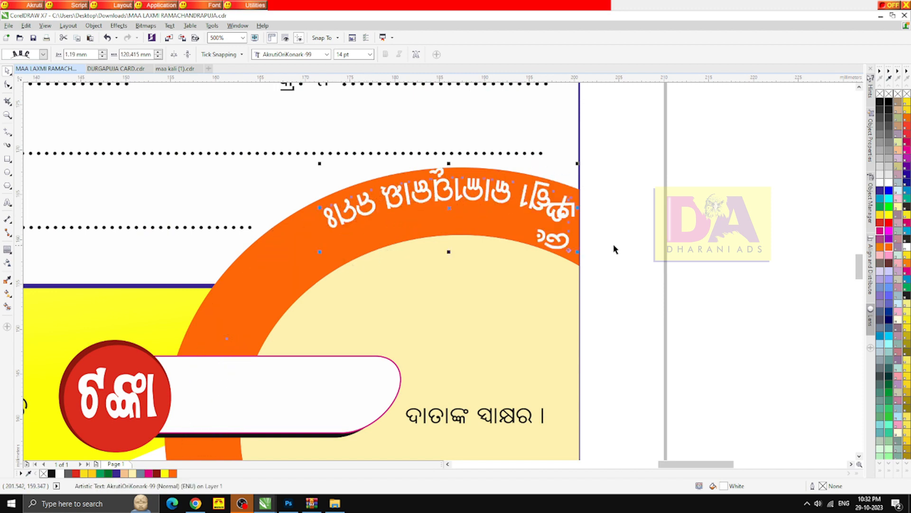
{"action": "key", "text": "ctrl+z"}
{"action": "left_click", "coordinate": [643, 248]}
{"action": "scroll", "coordinate": [396, 248], "scroll_direction": "down", "scroll_amount": 5}
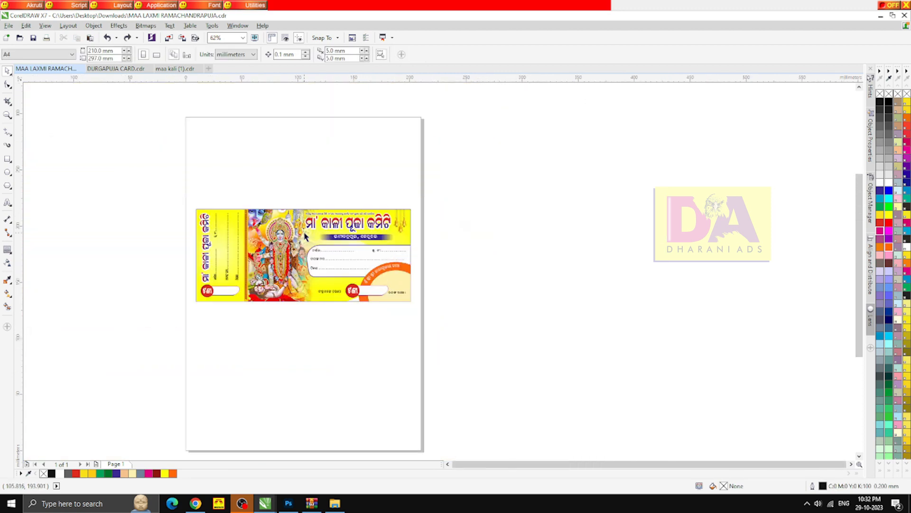
- Copy the kneeling woman image from the DURGAPUJA CARD document and paste it into the Maa Kali receipt document
{"action": "scroll", "coordinate": [304, 235], "scroll_direction": "up", "scroll_amount": 2}
{"action": "left_click", "coordinate": [175, 69]}
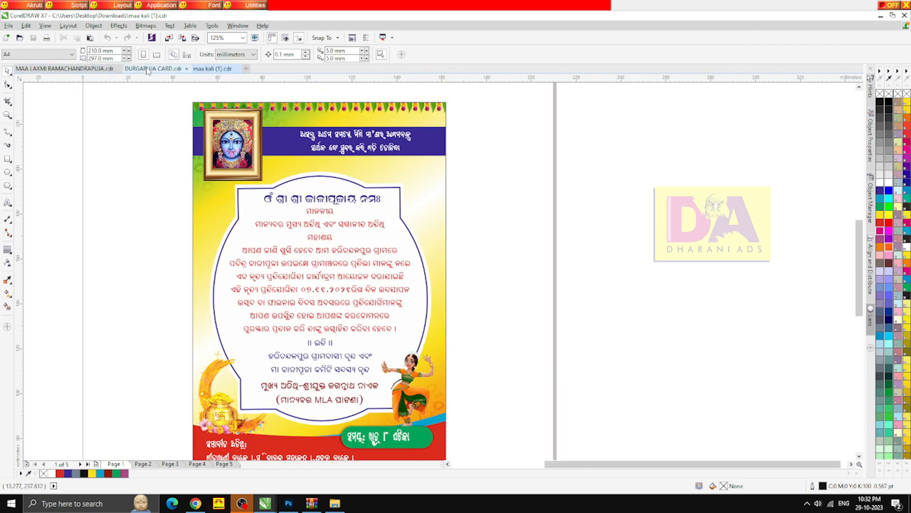
{"action": "left_click", "coordinate": [147, 70]}
{"action": "scroll", "coordinate": [222, 163], "scroll_direction": "down", "scroll_amount": 3}
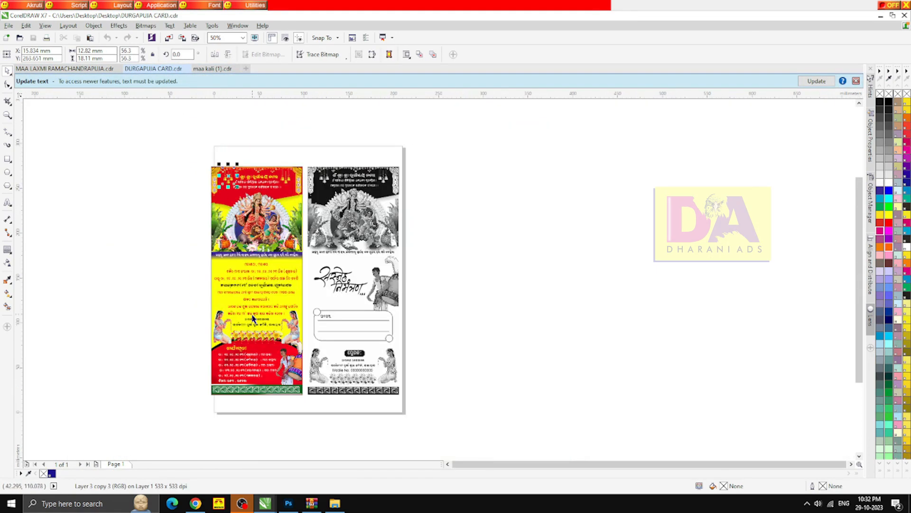
{"action": "scroll", "coordinate": [253, 318], "scroll_direction": "up", "scroll_amount": 2}
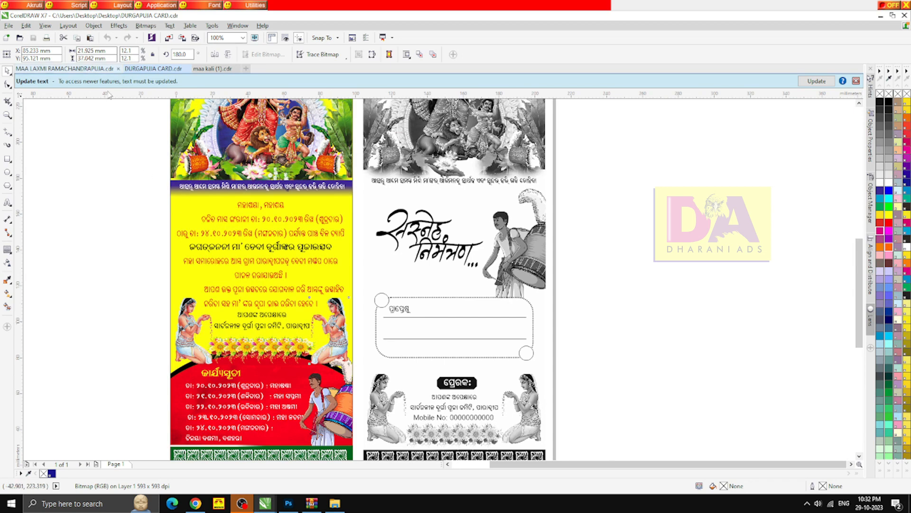
{"action": "left_click", "coordinate": [97, 70]}
{"action": "key", "text": "ctrl+v"}
- Place the pasted kneeling woman image beside the deity's legs, just below the donor details box
{"action": "left_click_drag", "start_coordinate": [268, 437], "coordinate": [280, 310]}
{"action": "key", "text": "ctrl+z"}
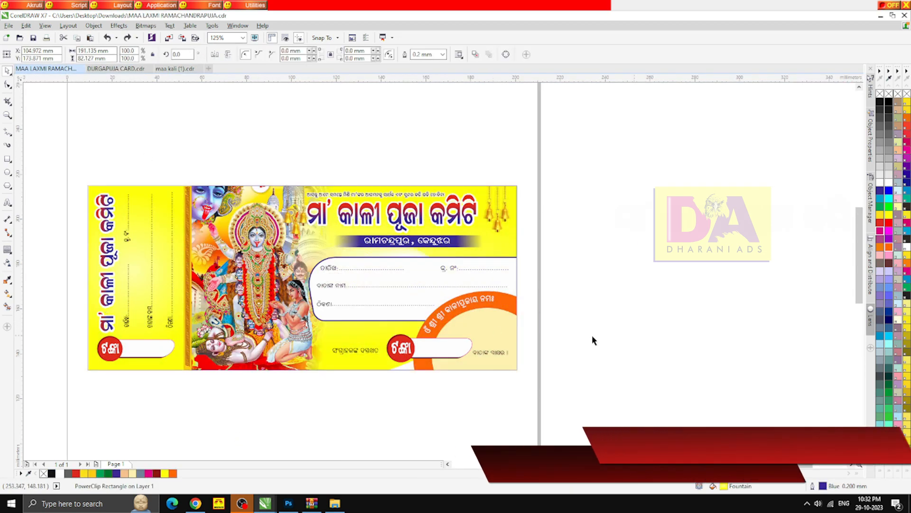
{"action": "left_click", "coordinate": [592, 336]}
{"action": "left_click", "coordinate": [295, 306]}
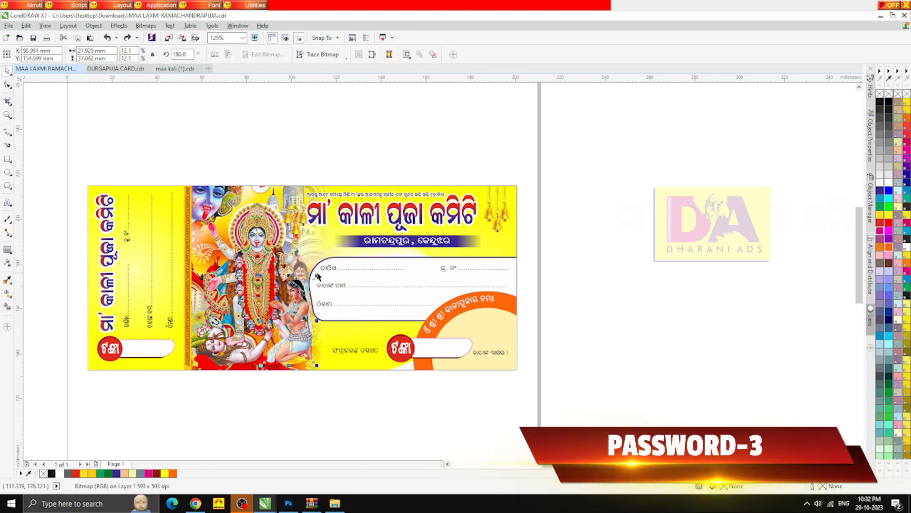
- Scale the kneeling woman down and fit her between the deity picture and the collector's signature label, slightly overlapping the donor box
{"action": "left_click_drag", "start_coordinate": [317, 275], "coordinate": [300, 303]}
{"action": "scroll", "coordinate": [295, 347], "scroll_direction": "up", "scroll_amount": 1}
{"action": "left_click_drag", "start_coordinate": [295, 347], "coordinate": [332, 346]}
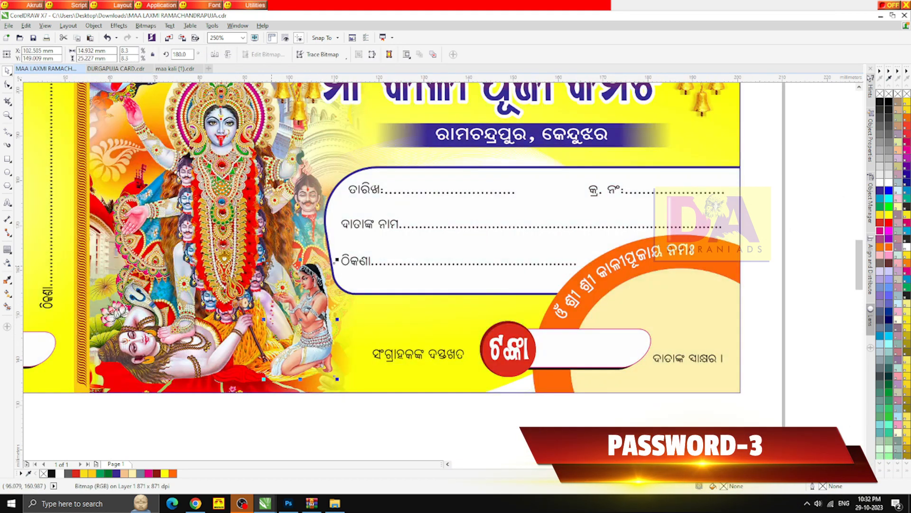
{"action": "left_click_drag", "start_coordinate": [260, 257], "coordinate": [287, 300]}
{"action": "left_click_drag", "start_coordinate": [319, 336], "coordinate": [337, 335]}
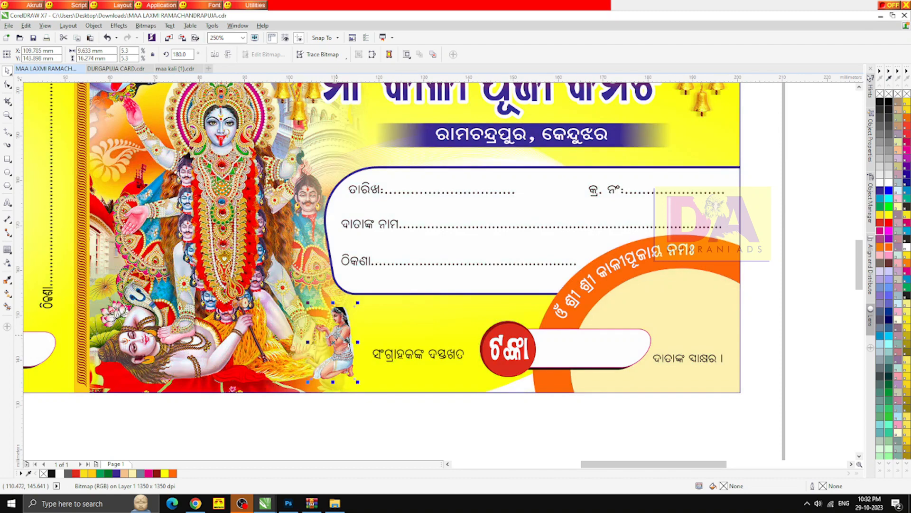
{"action": "left_click_drag", "start_coordinate": [357, 302], "coordinate": [365, 276]}
{"action": "key", "text": "Escape"}
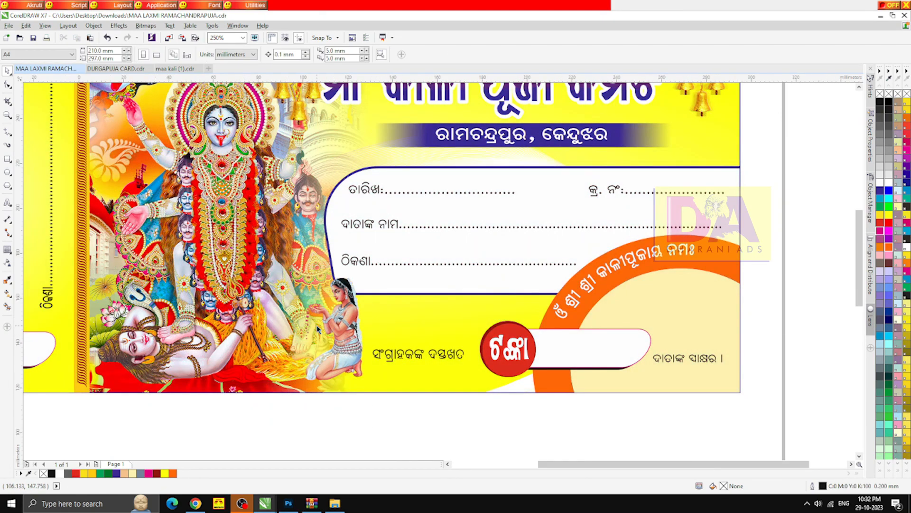
{"action": "scroll", "coordinate": [400, 308], "scroll_direction": "down", "scroll_amount": 2}
{"action": "scroll", "coordinate": [343, 302], "scroll_direction": "up", "scroll_amount": 1}
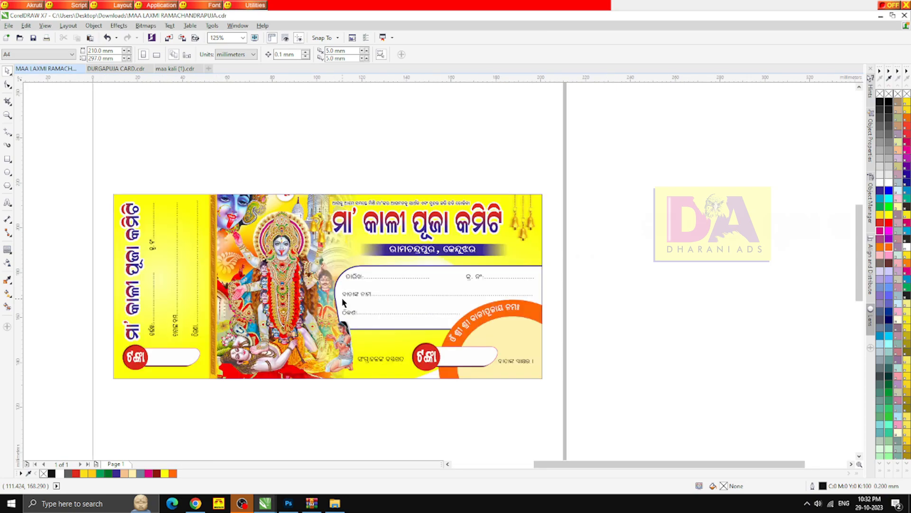